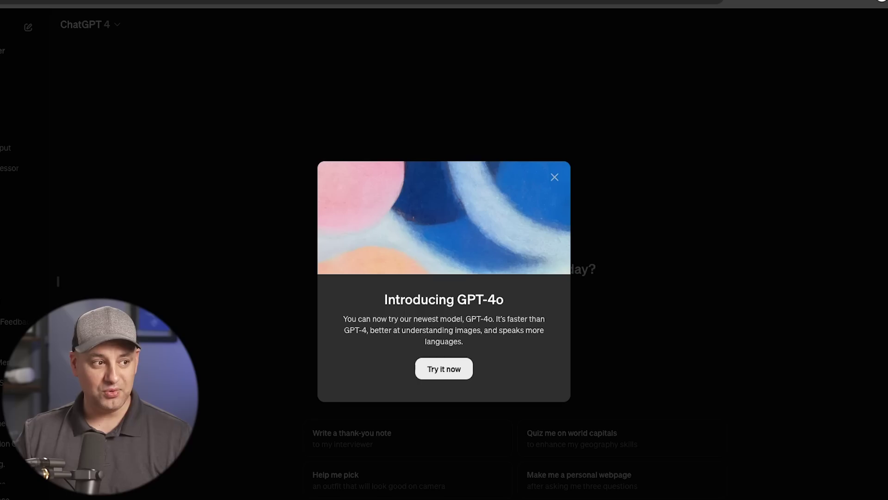
# - Dismiss the Introducing GPT-4o announcement to start using GPT-4o, and show the list of available models
pyautogui.click(438, 370)
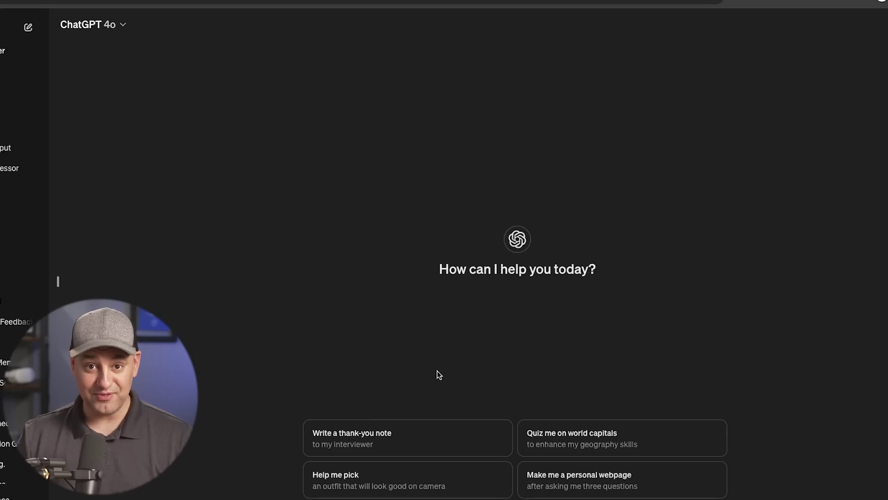
pyautogui.click(116, 25)
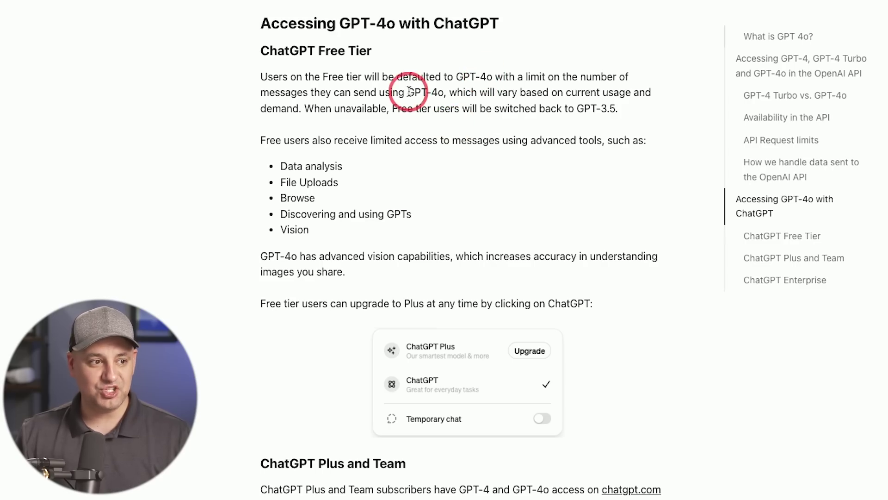
# - Highlight GPT-4o and the five free-tier advanced tools, then move down to the Plus and Team section
pyautogui.moveTo(408, 92); pyautogui.dragTo(442, 91)
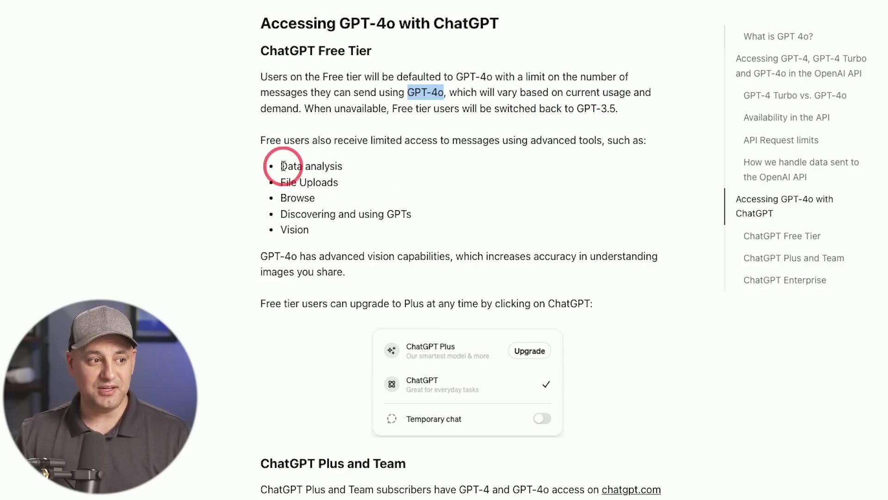
pyautogui.moveTo(279, 168); pyautogui.dragTo(352, 229)
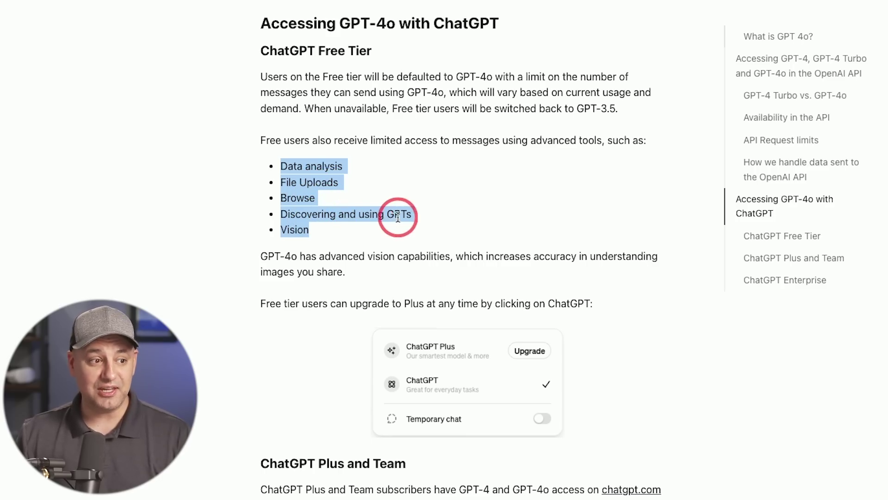
pyautogui.click(310, 232)
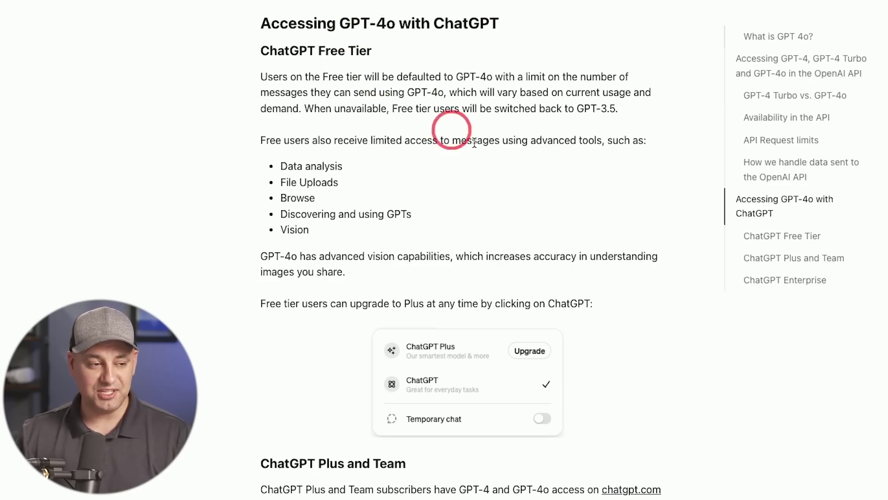
pyautogui.scroll(-7, 452, 123)
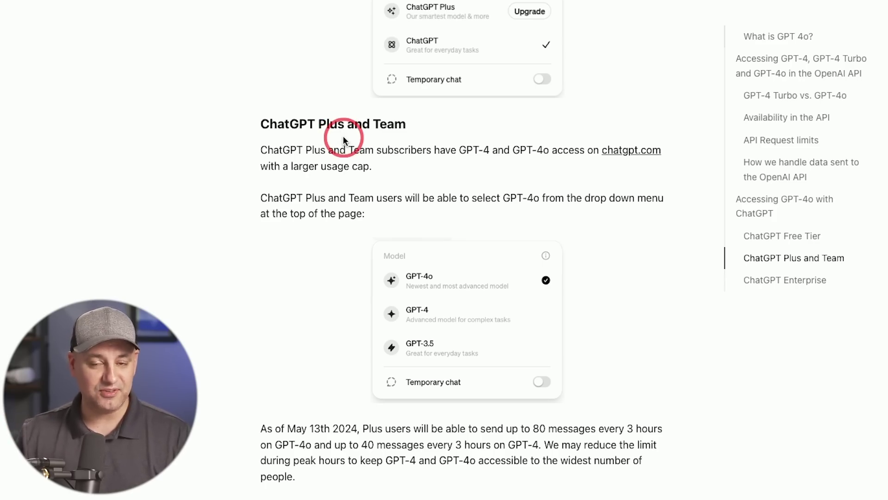
# - Scroll past the Plus, Team and Enterprise usage caps toward the GPT-4o model evaluations
pyautogui.scroll(-1, 353, 135)
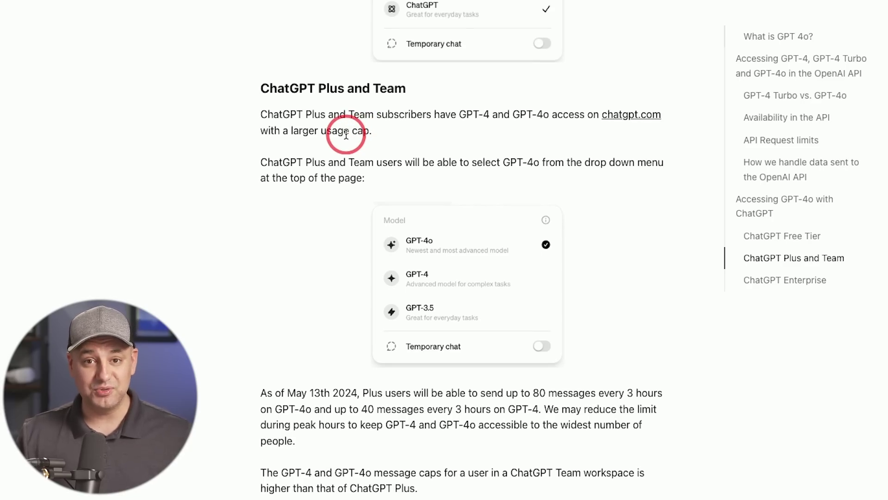
pyautogui.scroll(-1, 342, 135)
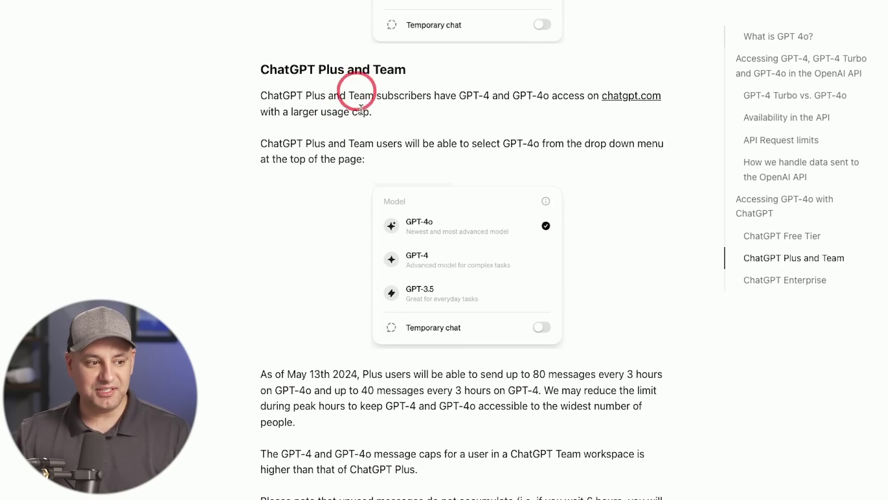
pyautogui.scroll(-3, 664, 455)
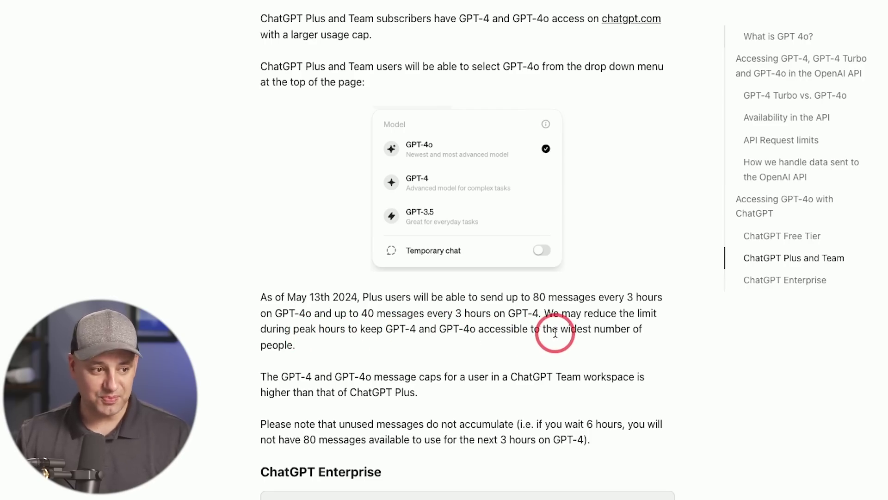
pyautogui.scroll(-1, 558, 333)
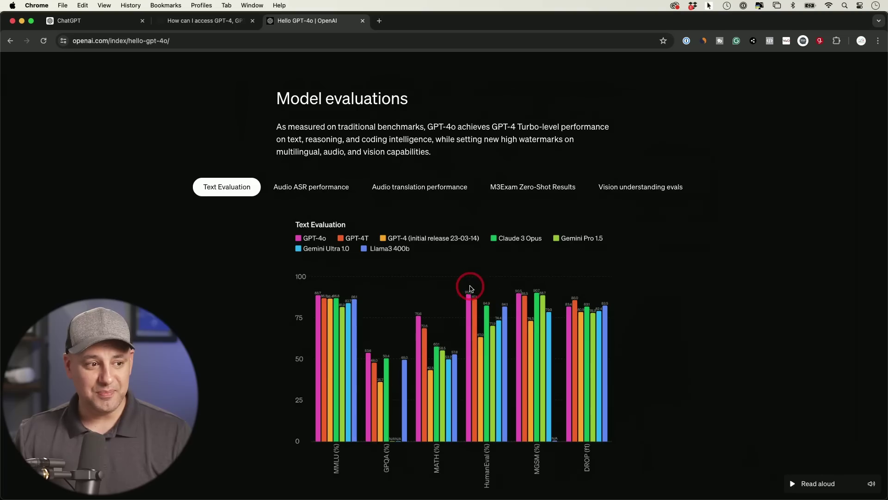
pyautogui.scroll(-2, 468, 289)
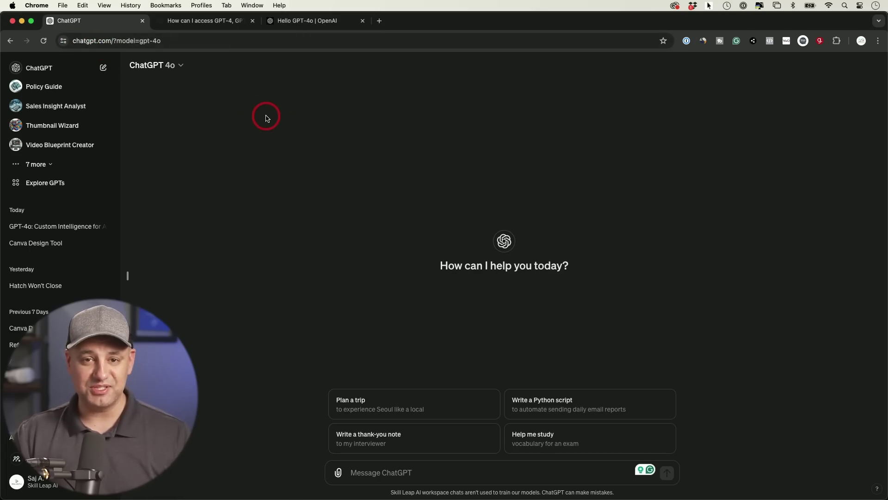
# - Confirm GPT-4o is selected and paste the request for a 2-3 sentence and a 5-6 sentence summary
pyautogui.click(168, 70)
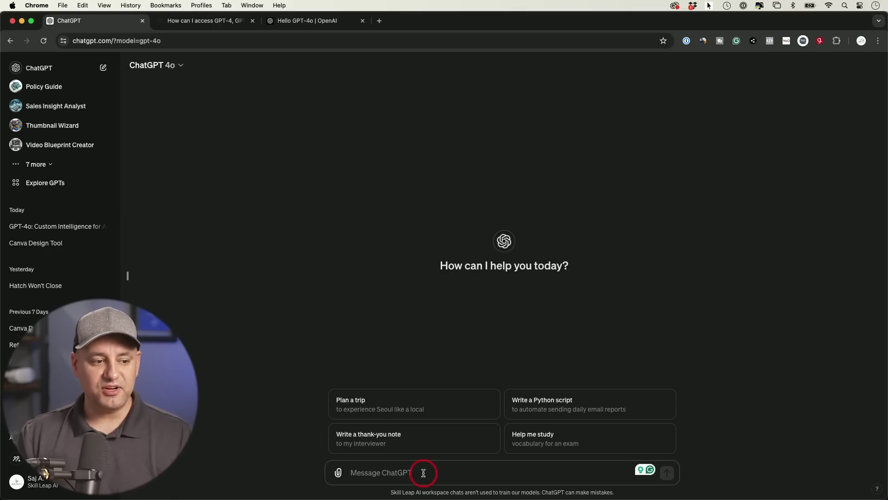
pyautogui.write('Provide two summaries of this article. The first summary should be 2-3 sentences long. The second summary should be 5-6 sentences long and include more detail.')
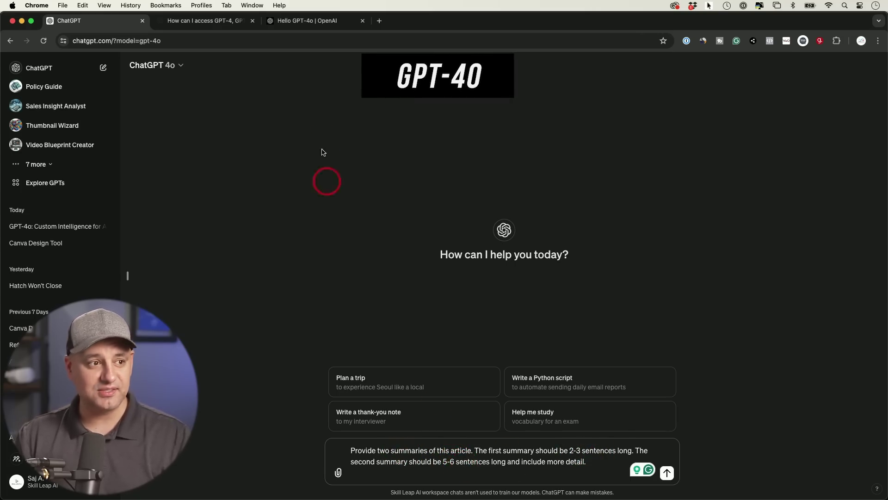
# - Copy the whole GPT-4o help article into the summary prompt and send it to GPT-4o
pyautogui.hotkey('ctrl', 'Tab')
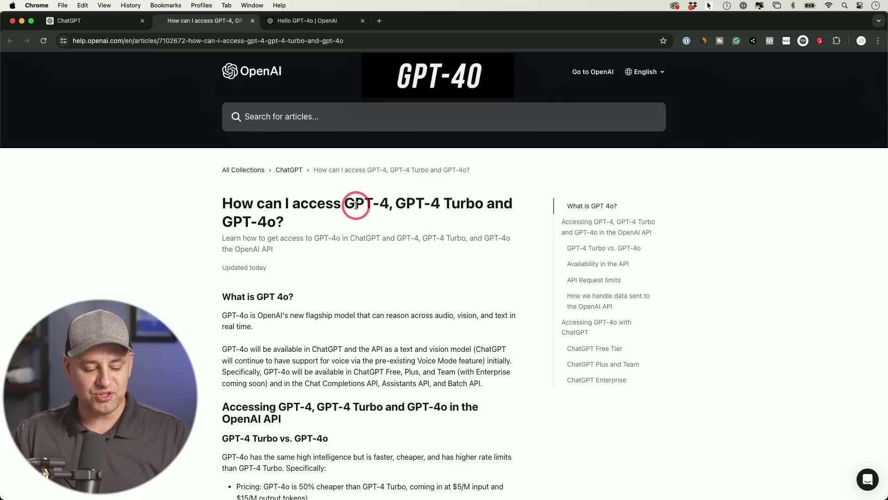
pyautogui.press('super+a')
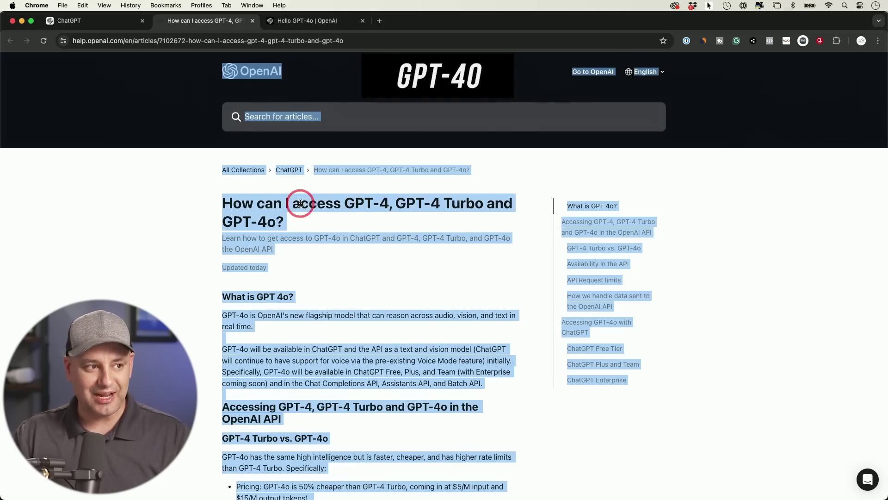
pyautogui.click(105, 27)
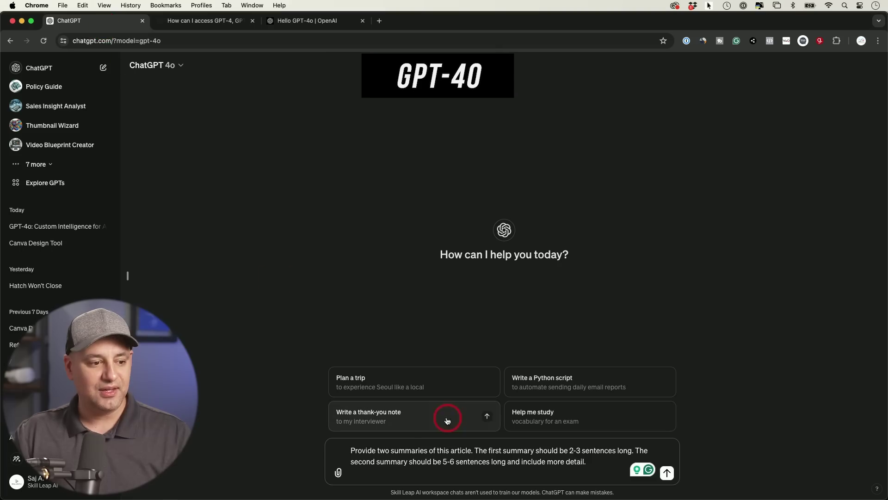
pyautogui.press('super+v')
pyautogui.press('Return')
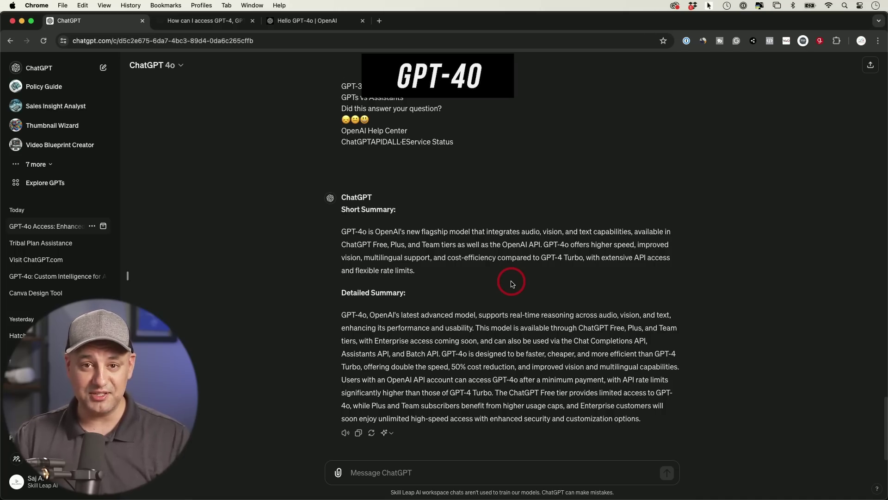
# - Regenerate the Short Summary and Detailed Summary reply with GPT-4 instead of GPT-4o
pyautogui.click(391, 433)
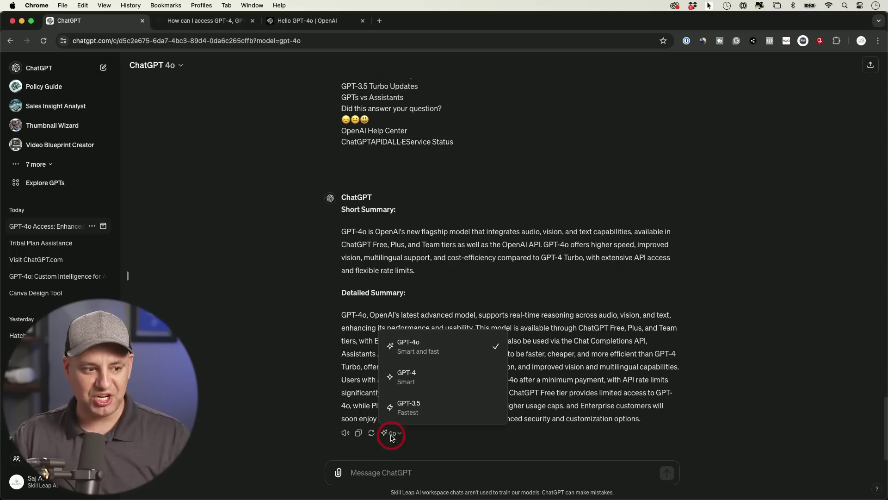
pyautogui.click(416, 374)
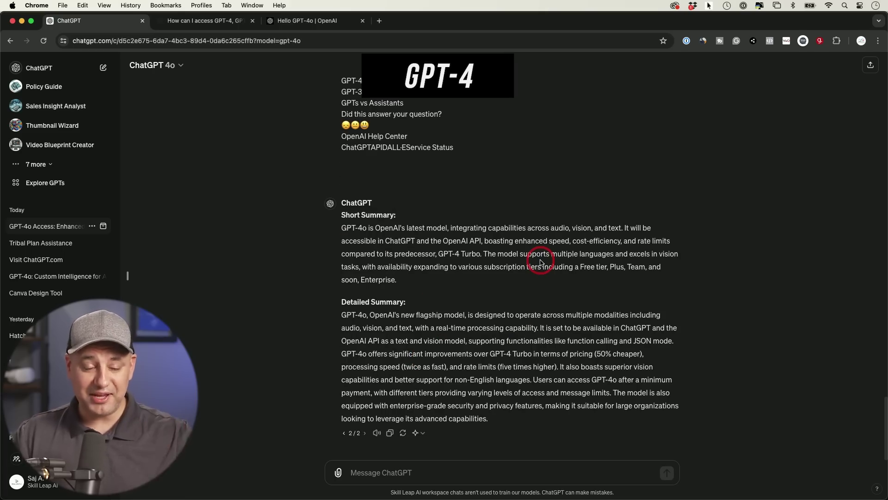
# - Check the model list, leaving GPT-4 active, and scroll to the top of the empty chat
pyautogui.click(173, 67)
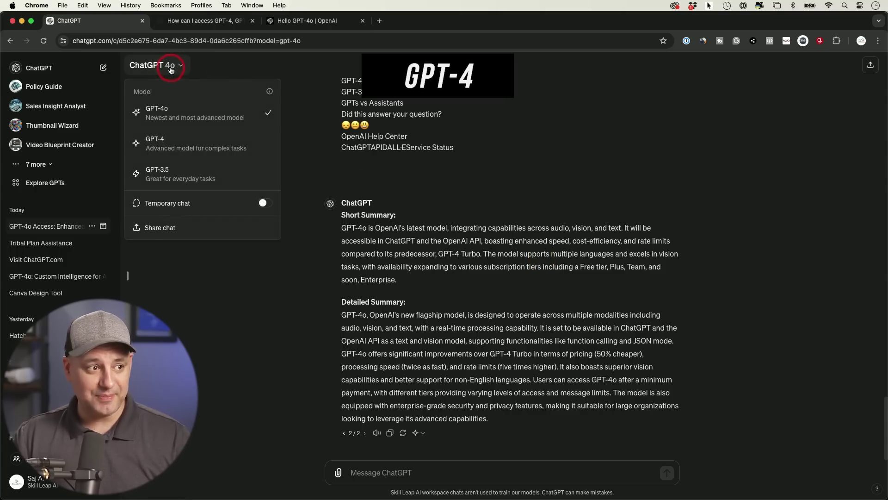
pyautogui.click(173, 70)
pyautogui.scroll(1, 391, 187)
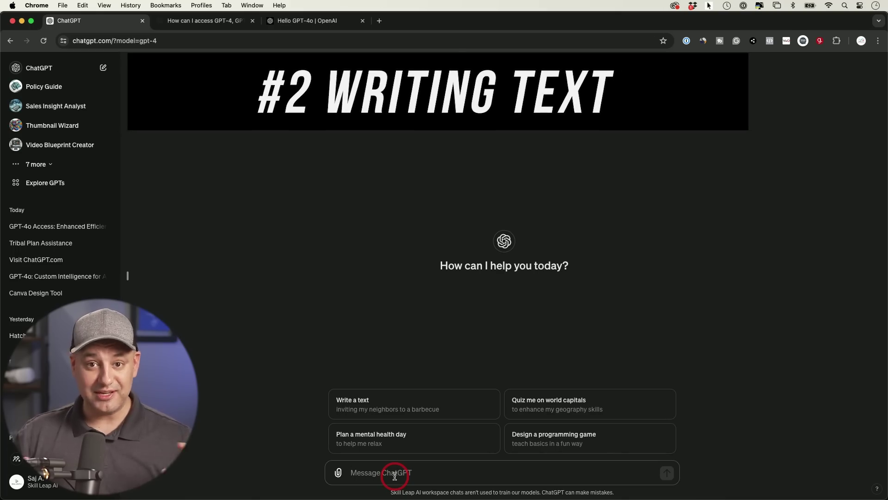
# - Paste and send the prompt asking GPT-4 for a short, punchy social media analytics tool description
pyautogui.write("Imagine you're launching a new software tool that helps businesses track social media analytics. Write a short, punchy product description (approximately 50 words) suitable for a website or marketing material. Emphasize the key benefit for businesses.")
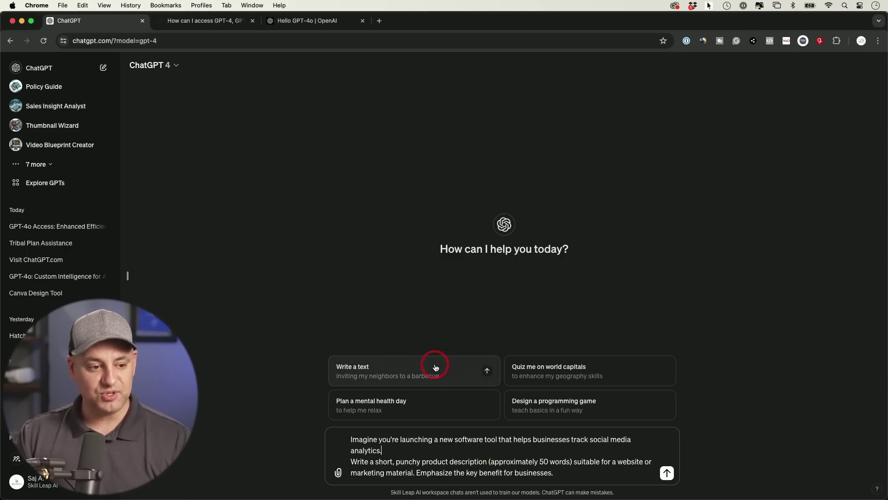
pyautogui.press('Return')
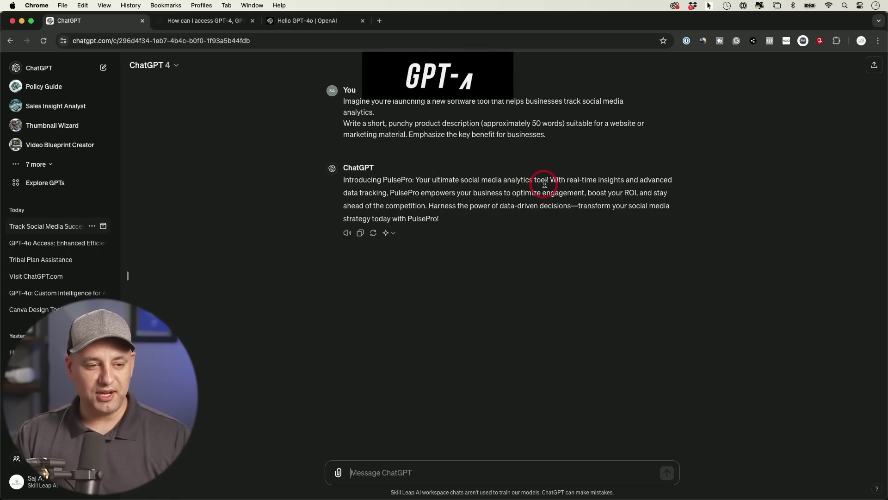
# - Regenerate the description with GPT-4o, then compare it with the first PulsePro version's 'boost your ROI' phrase
pyautogui.click(391, 233)
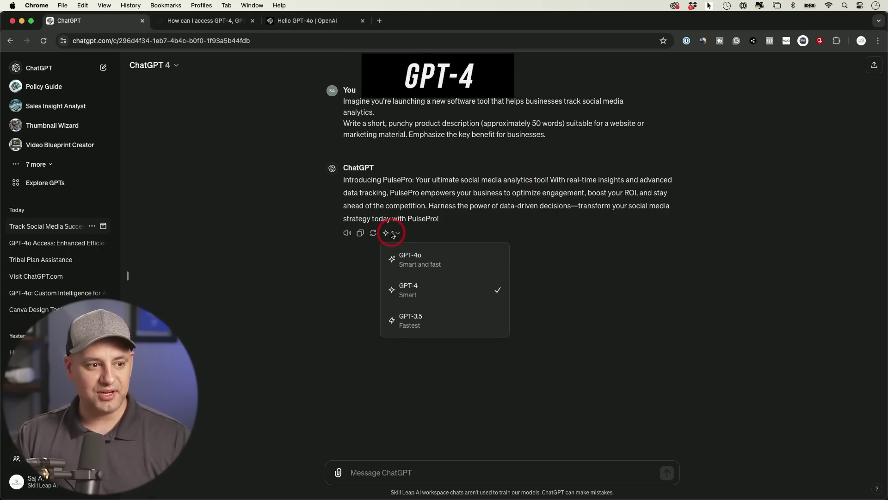
pyautogui.click(415, 259)
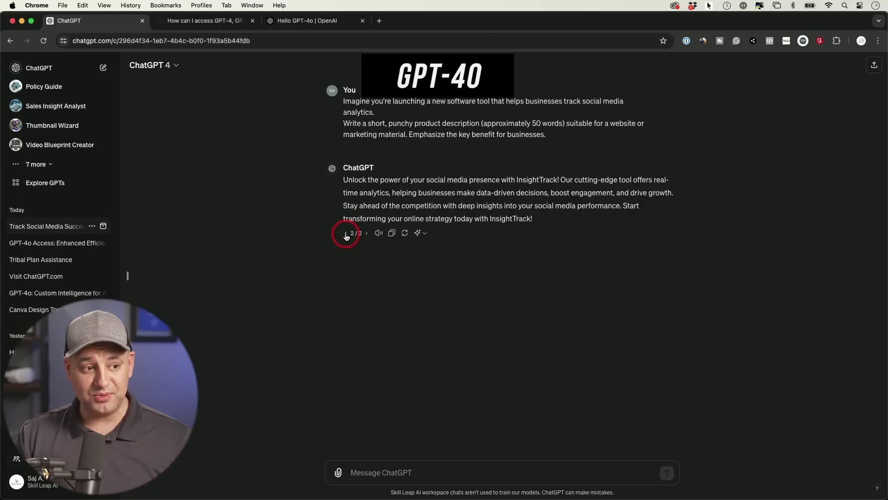
pyautogui.click(346, 235)
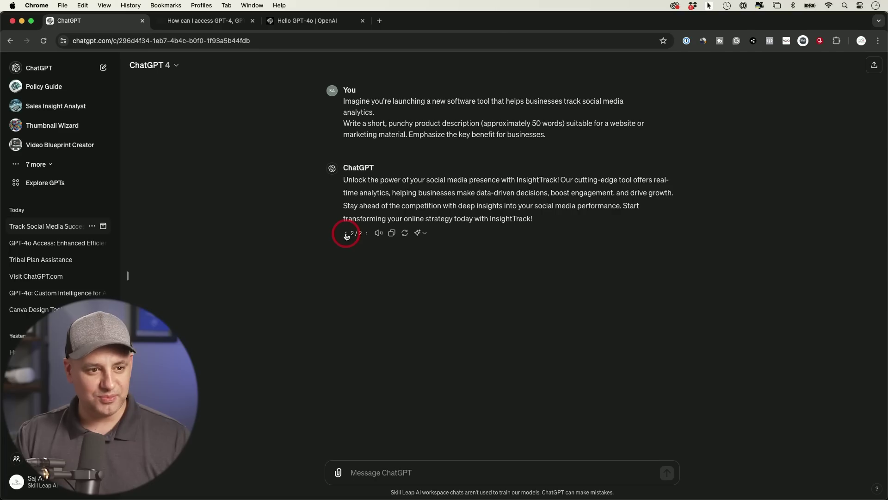
pyautogui.click(346, 234)
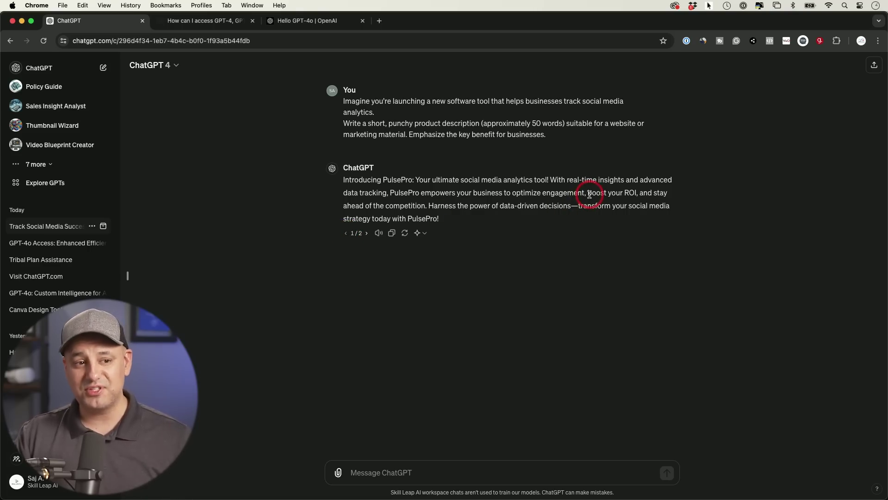
pyautogui.moveTo(589, 193); pyautogui.dragTo(635, 194)
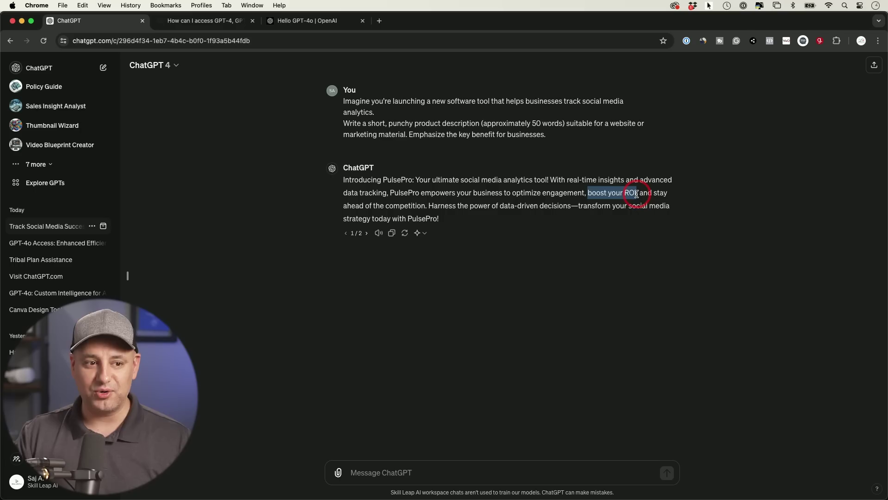
pyautogui.click(620, 199)
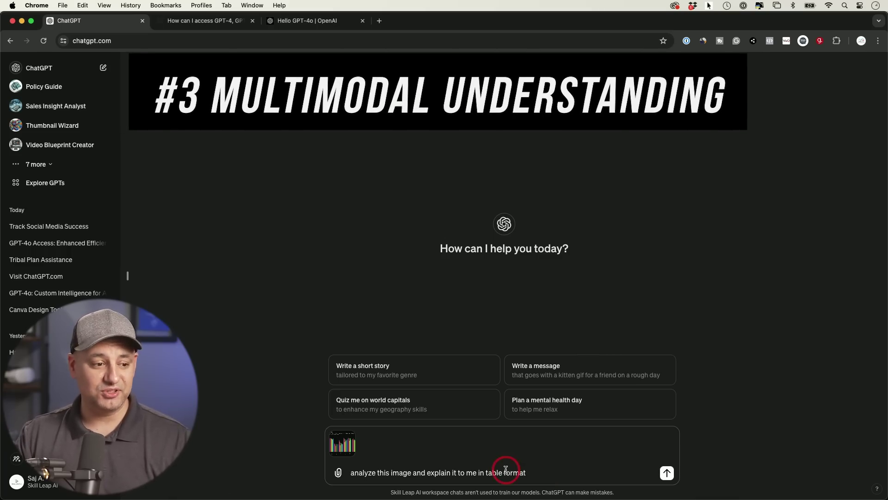
# - Finish the prompt with "'s going on" and send it with the chart image to GPT-4
pyautogui.moveTo(345, 450)
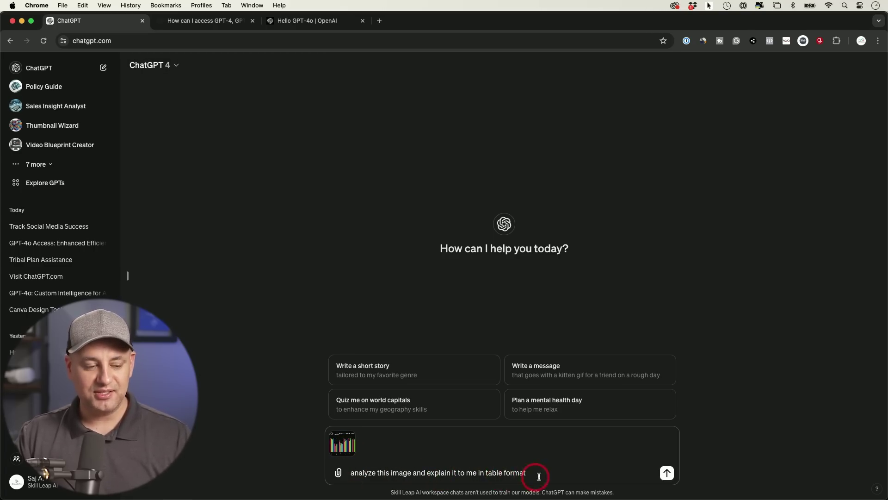
pyautogui.write("'s going on")
pyautogui.press('Return')
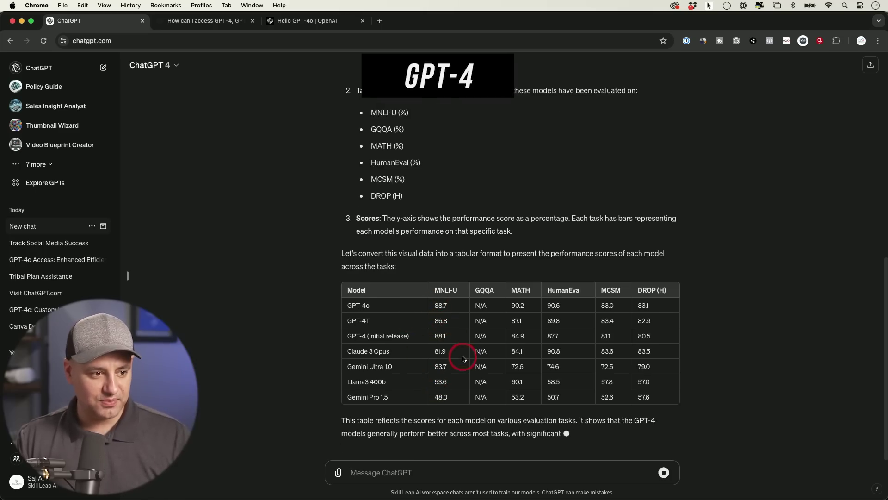
# - Review GPT-4's legend and chart, then return to its completed model score table
pyautogui.scroll(5, 460, 356)
pyautogui.scroll(3, 462, 359)
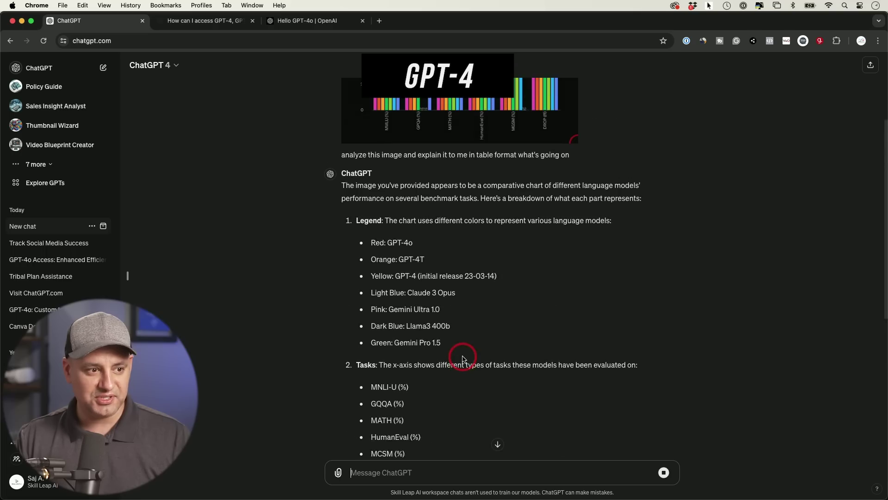
pyautogui.scroll(1, 411, 330)
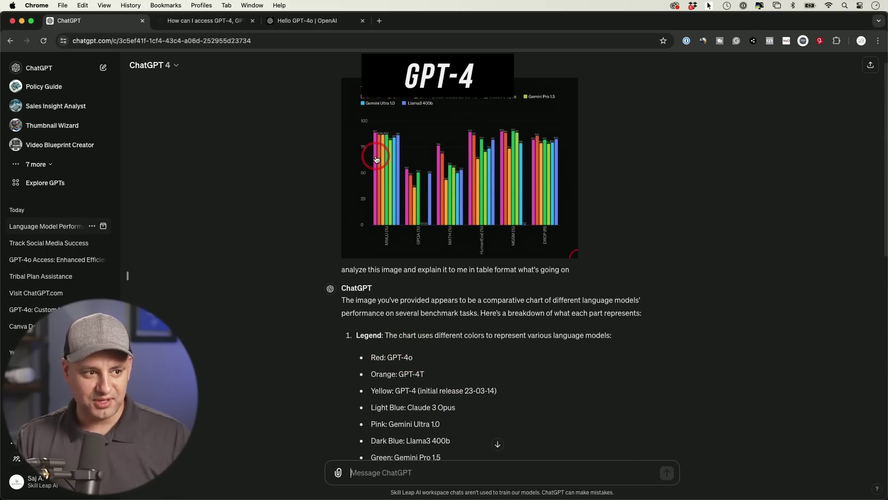
pyautogui.scroll(-10, 379, 187)
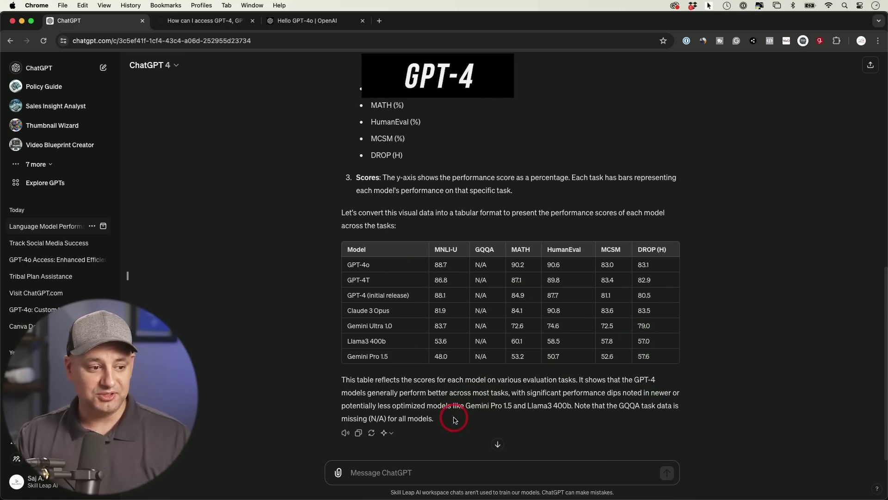
# - Regenerate the chart analysis with GPT-4o, check its analysis code, and view the seven-model score table
pyautogui.click(393, 435)
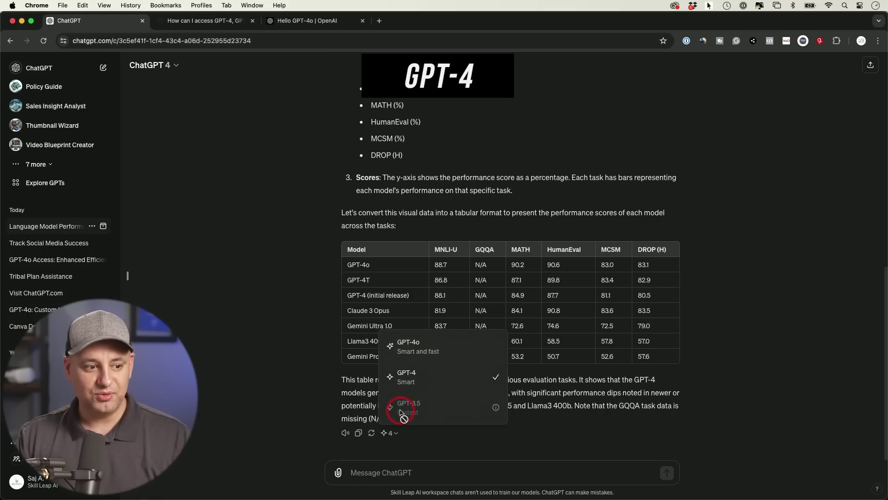
pyautogui.click(459, 347)
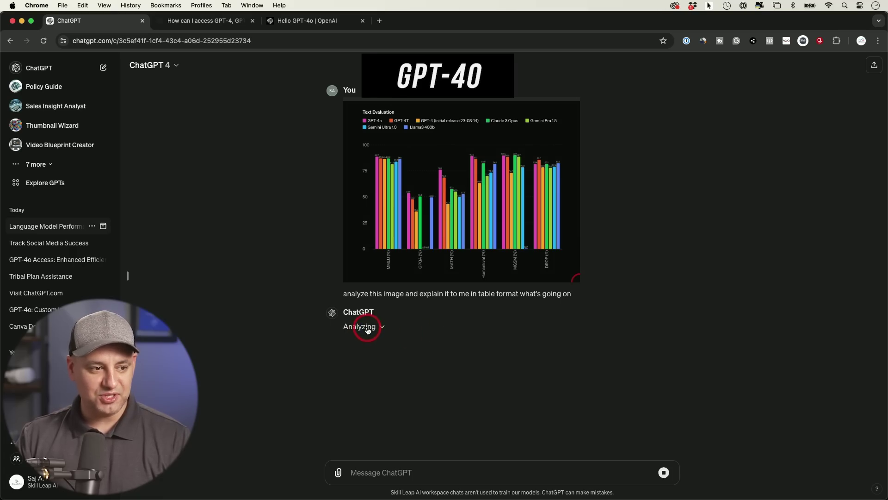
pyautogui.click(368, 328)
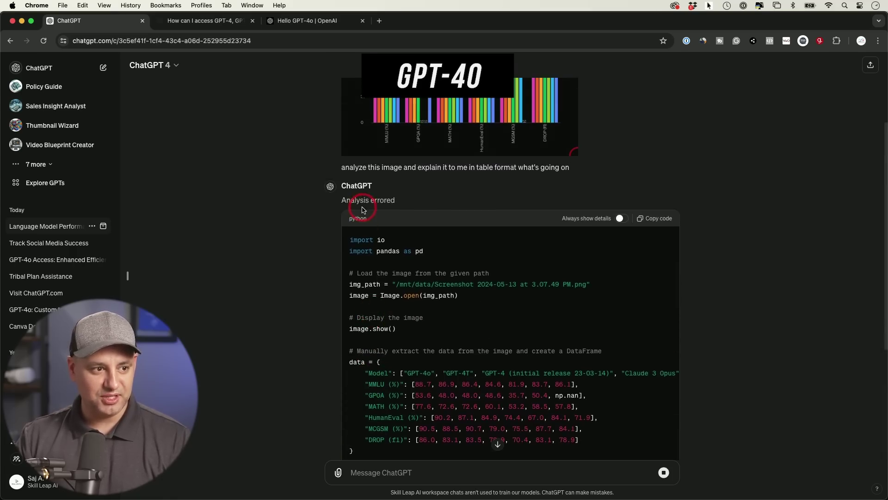
pyautogui.click(401, 203)
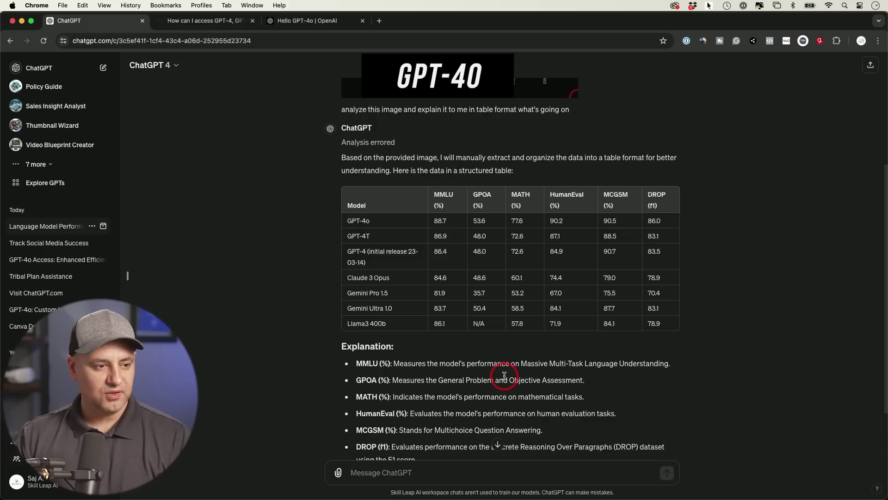
pyautogui.scroll(-2, 506, 386)
pyautogui.scroll(2, 511, 395)
pyautogui.scroll(-2, 504, 271)
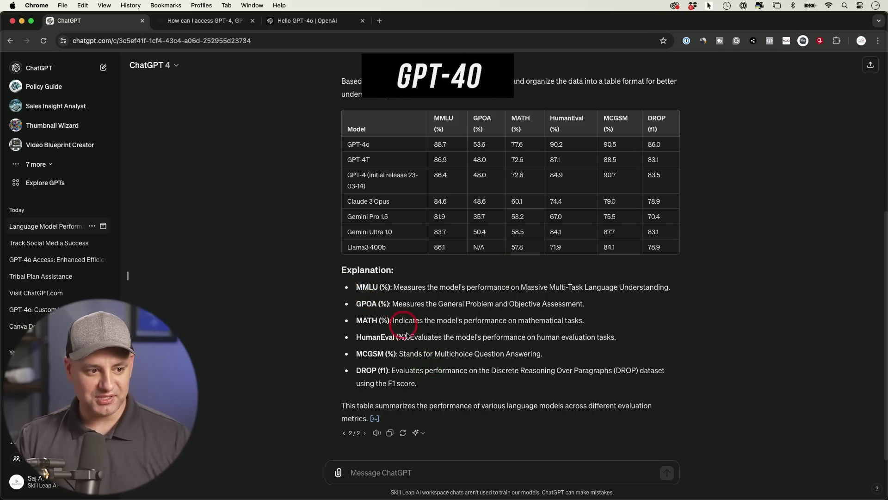
# - Switch to the GPT-4 reply version 1/2 and highlight its Legend section
pyautogui.click(345, 433)
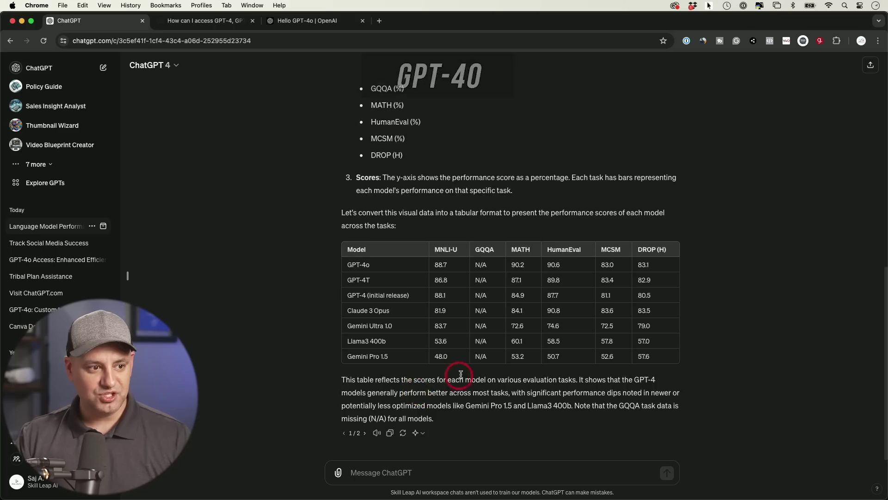
pyautogui.scroll(10, 458, 374)
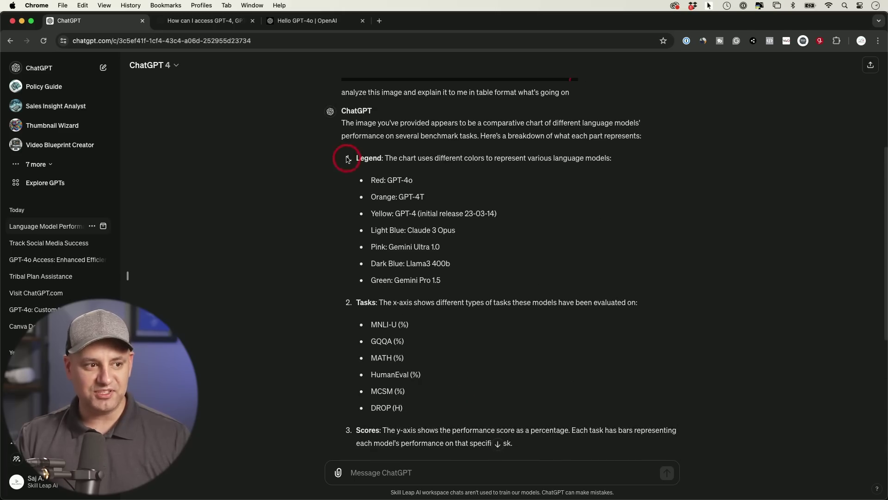
pyautogui.moveTo(356, 155); pyautogui.dragTo(481, 281)
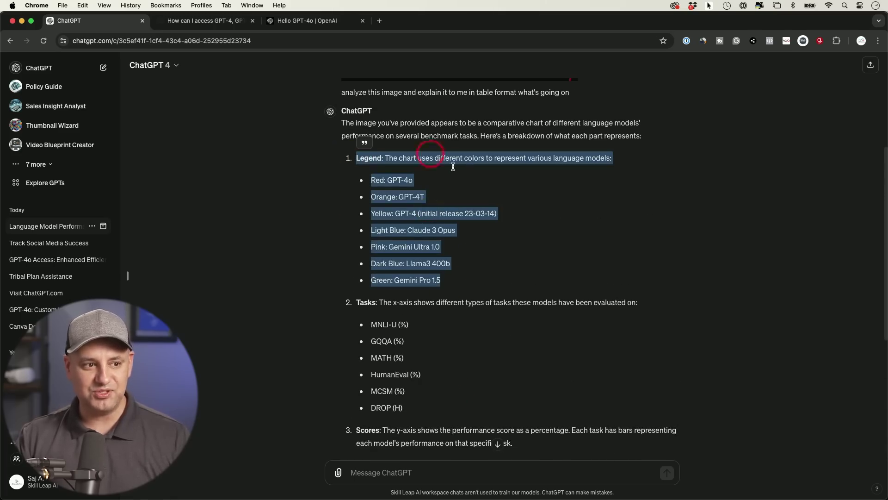
pyautogui.click(464, 205)
pyautogui.scroll(-1, 432, 195)
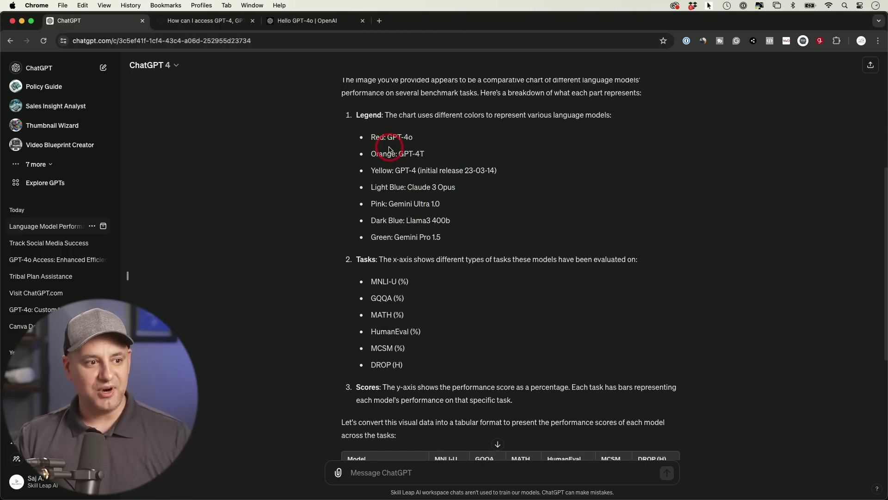
# - Read through the GPT-4 version, then flip back to the GPT-4o version 2/2
pyautogui.scroll(5, 386, 206)
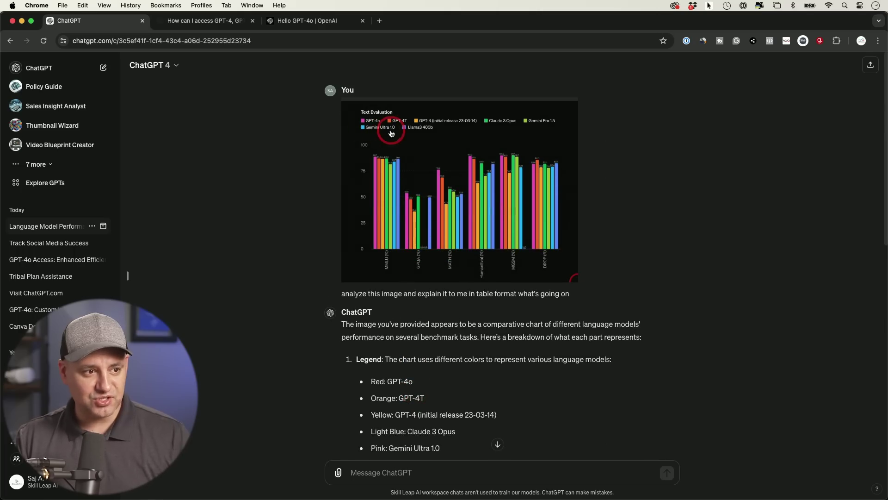
pyautogui.scroll(-10, 499, 293)
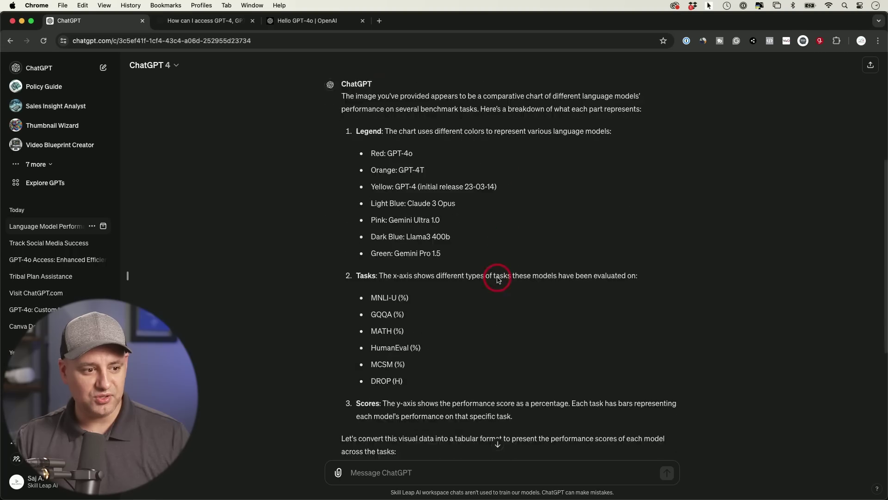
pyautogui.scroll(-2, 416, 213)
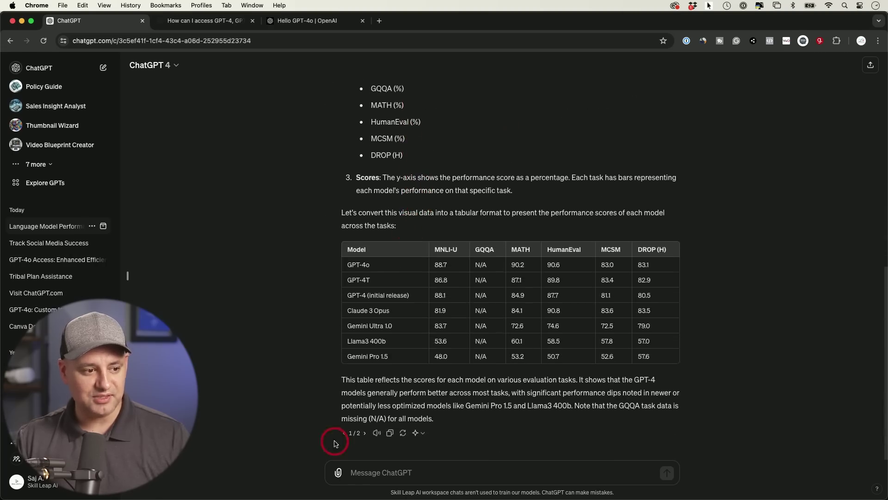
pyautogui.click(365, 433)
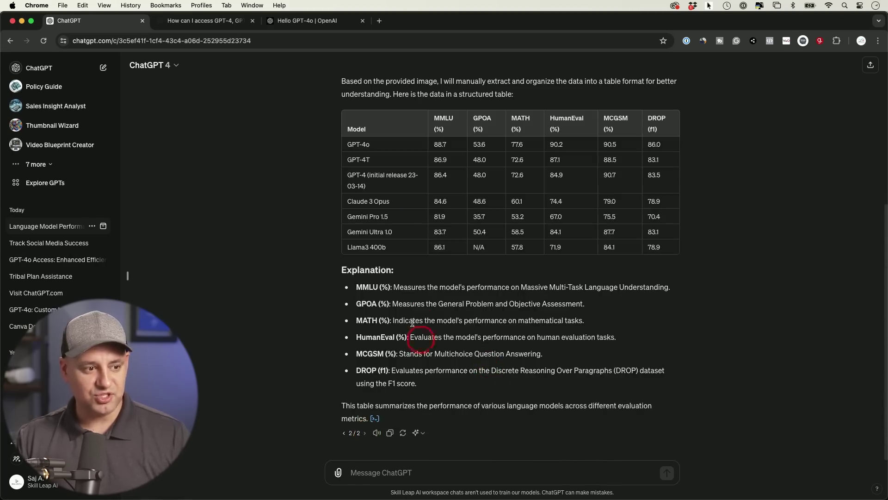
pyautogui.scroll(3, 420, 319)
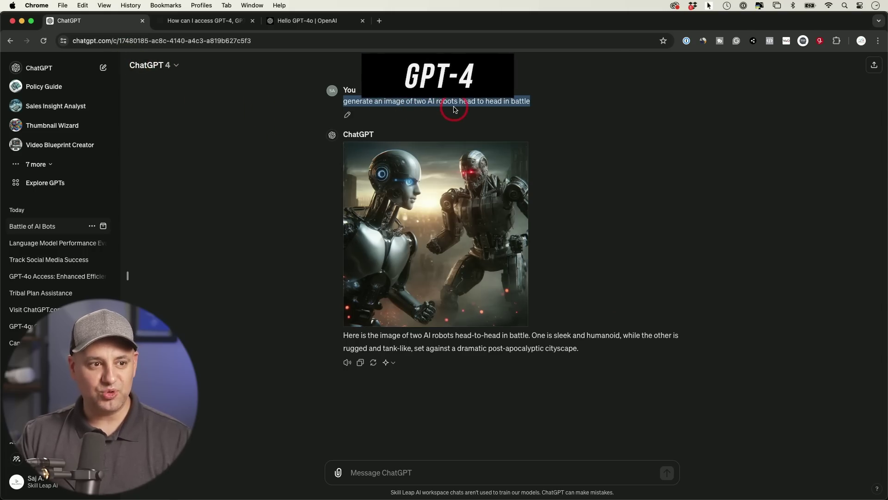
pyautogui.click(390, 362)
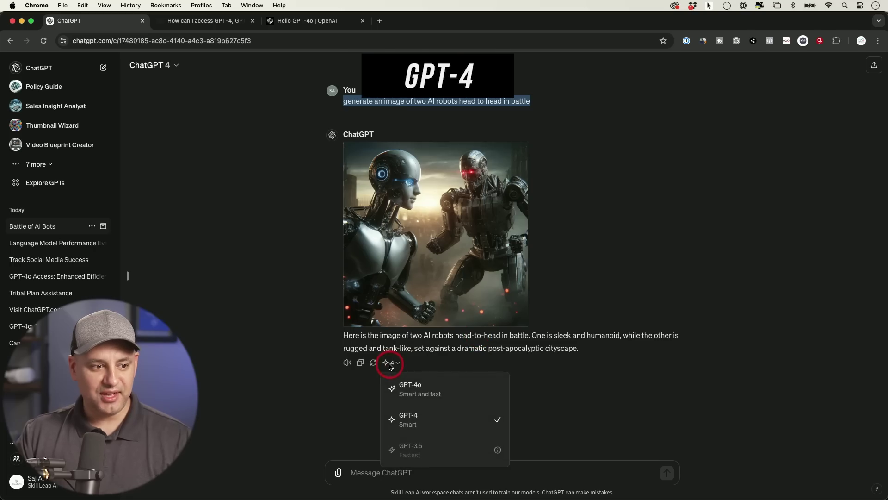
pyautogui.click(446, 387)
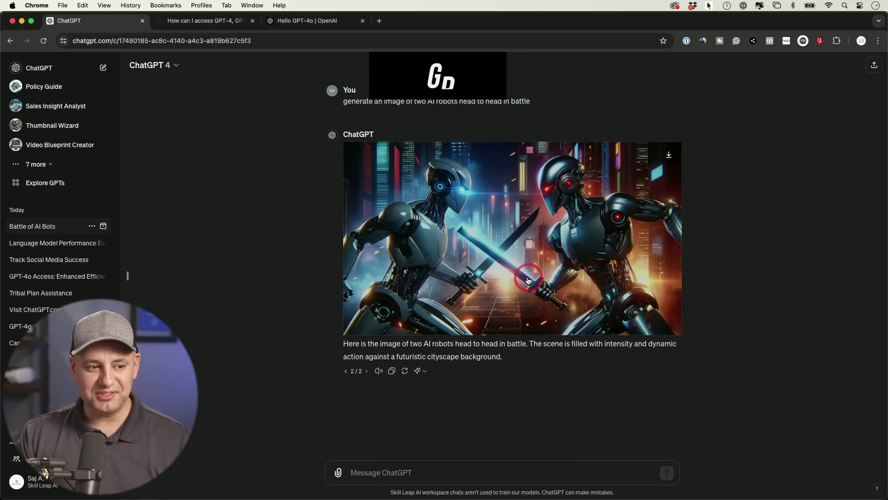
pyautogui.click(419, 371)
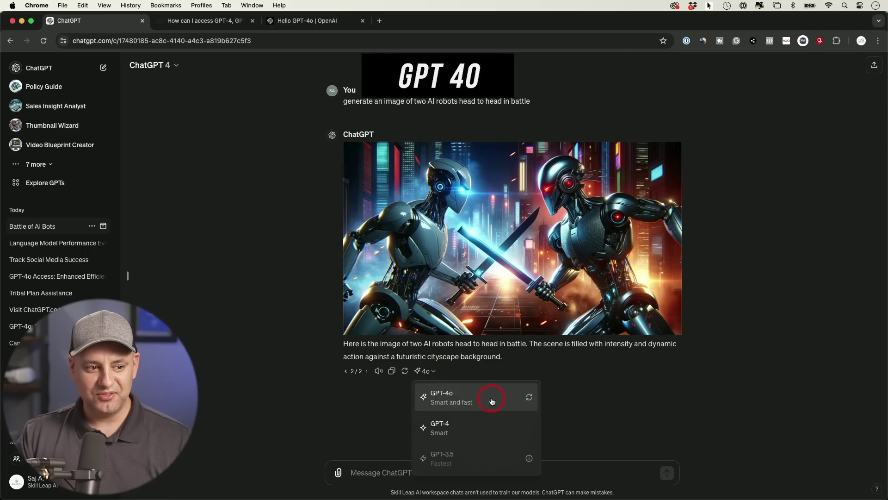
pyautogui.click(501, 371)
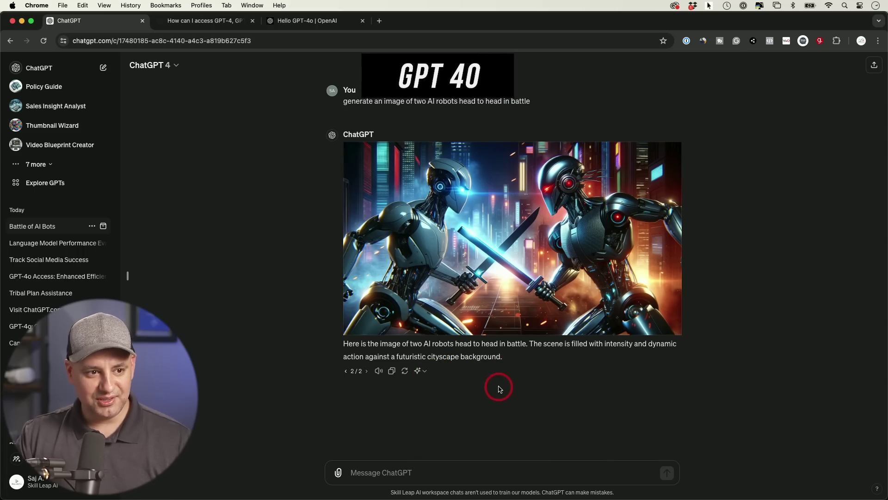
pyautogui.click(552, 291)
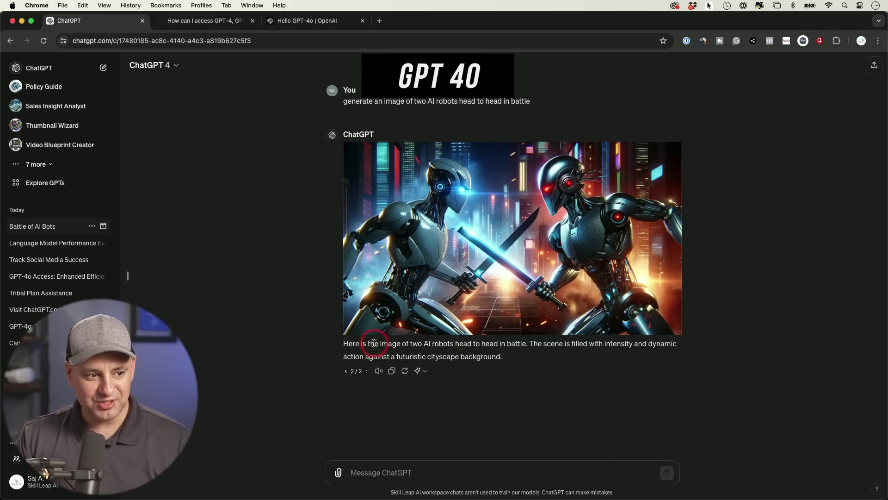
pyautogui.click(345, 370)
pyautogui.click(466, 235)
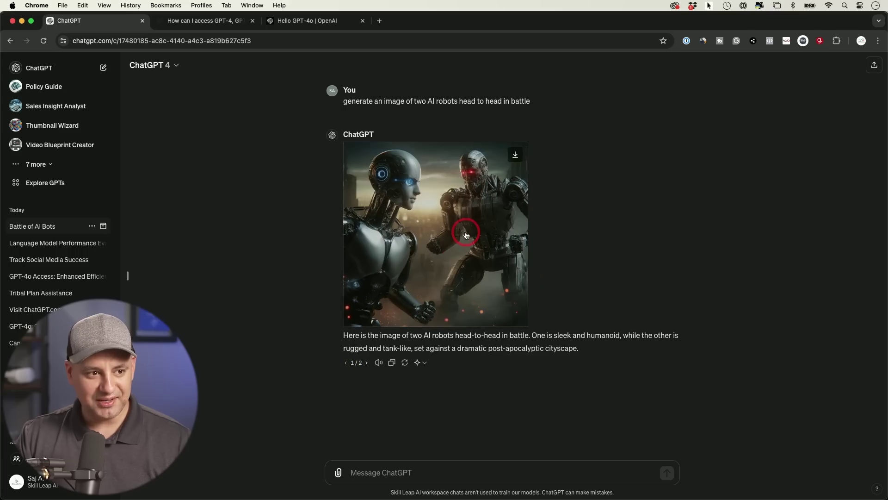
pyautogui.click(367, 364)
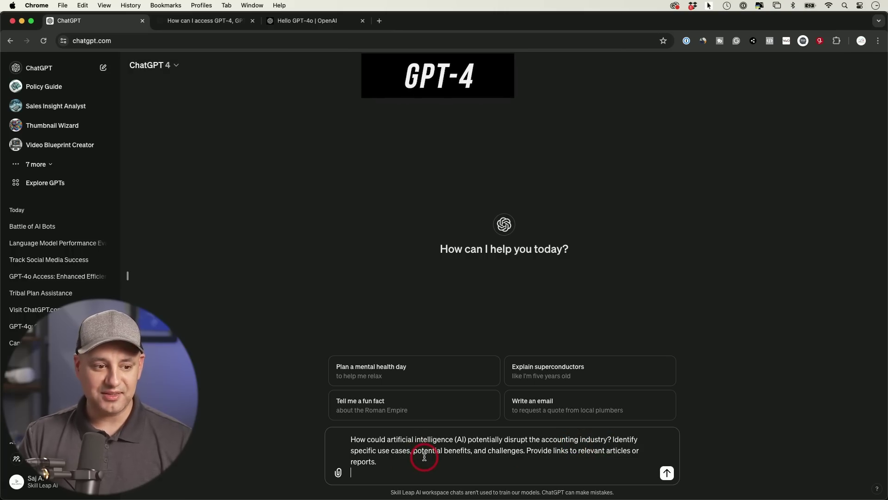
# - Send the prompt on AI disrupting accounting, asking for use cases, benefits, challenges and article links
pyautogui.press('Return')
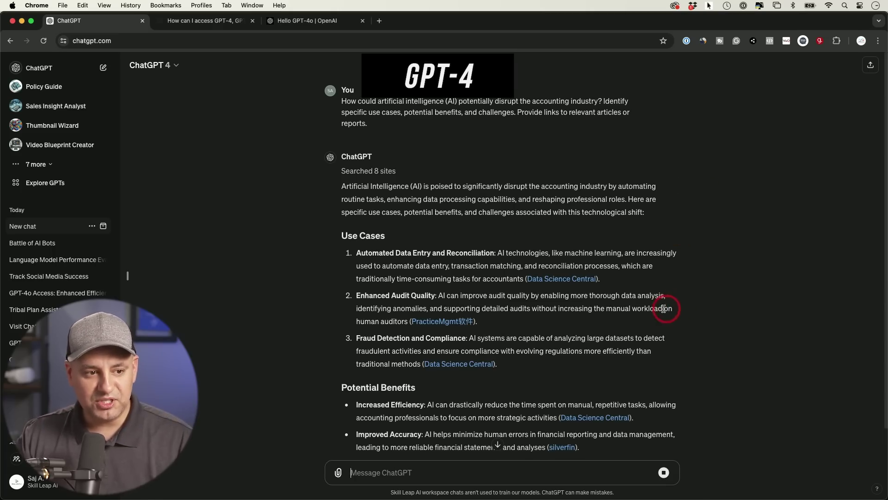
pyautogui.moveTo(555, 283)
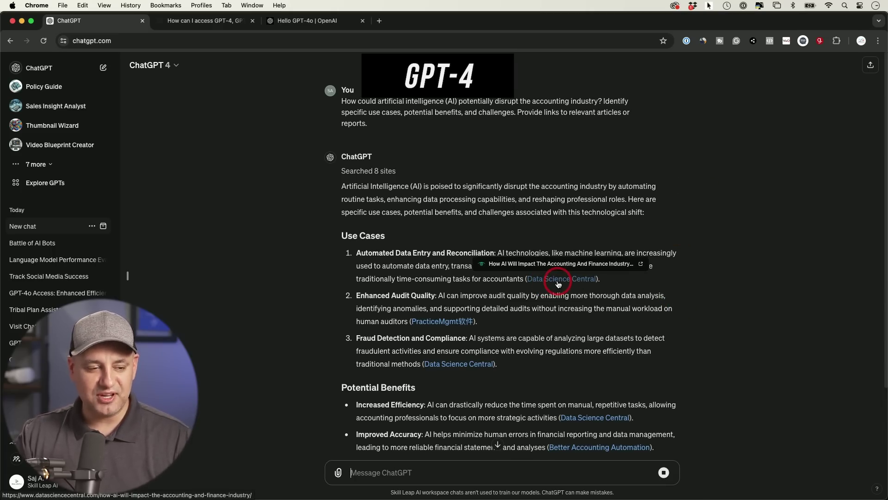
pyautogui.click(559, 284)
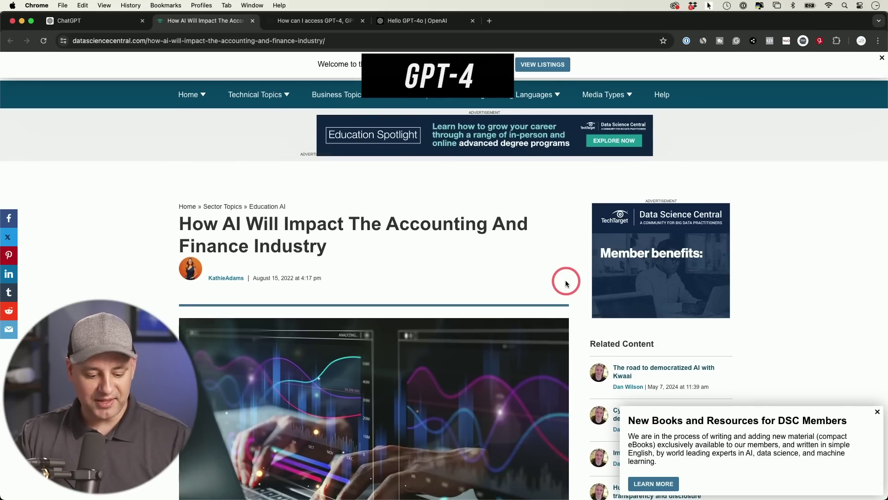
pyautogui.press('super+w')
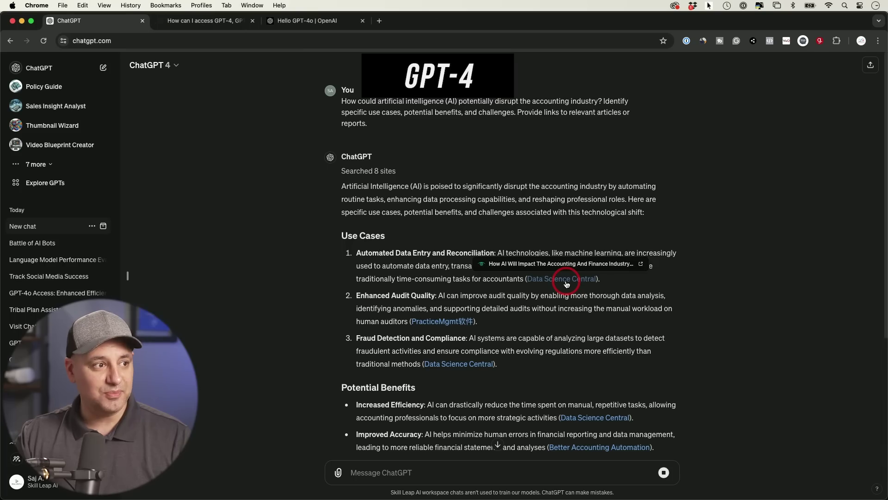
pyautogui.click(453, 365)
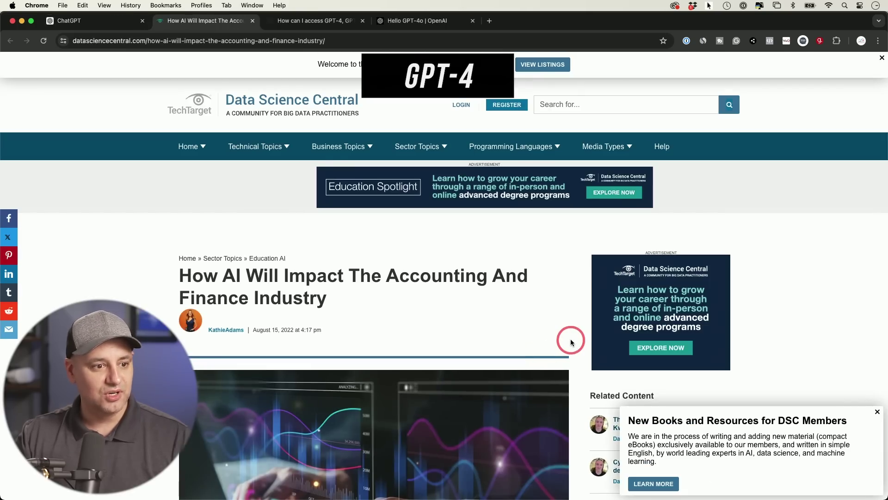
pyautogui.press('super+w')
pyautogui.scroll(-4, 606, 352)
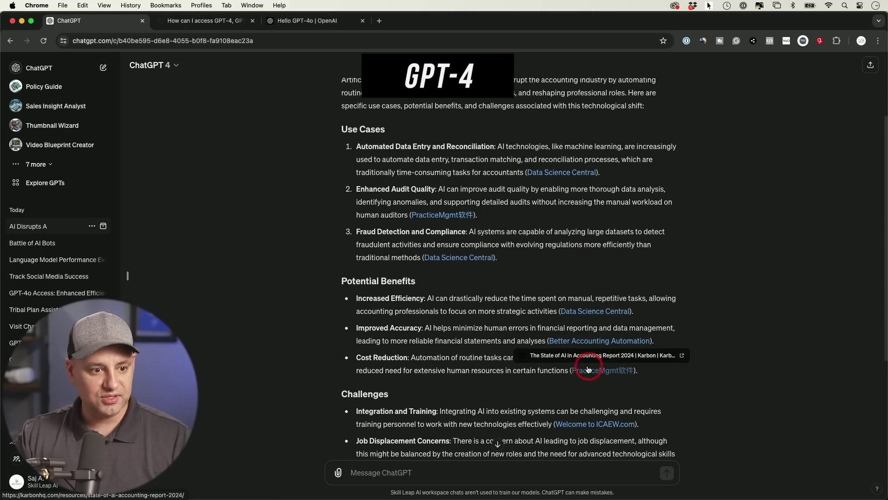
pyautogui.click(589, 342)
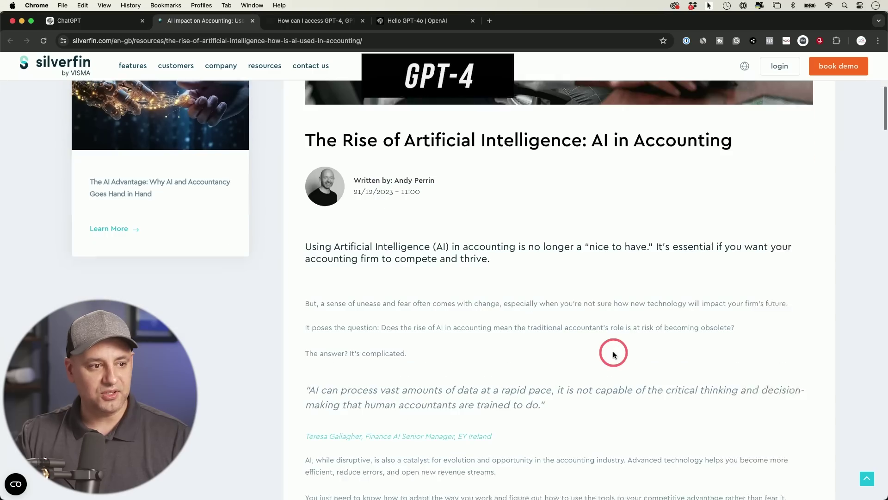
pyautogui.scroll(-1, 614, 354)
pyautogui.press('super+w')
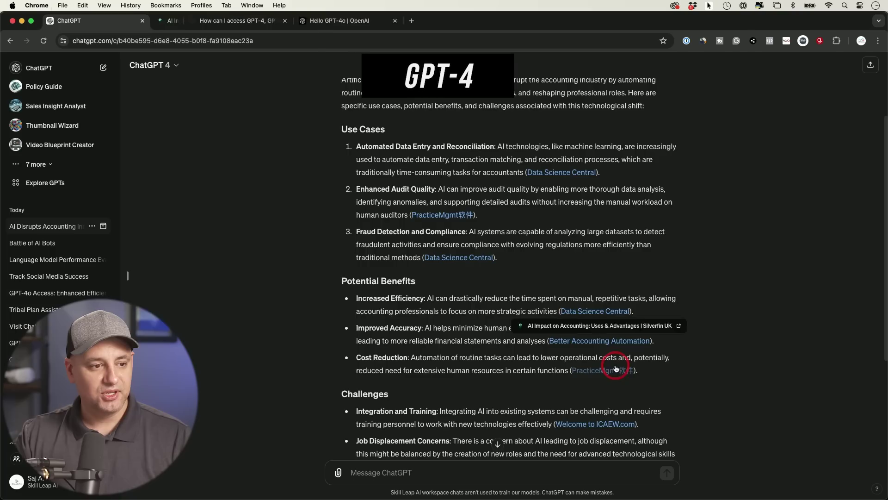
pyautogui.scroll(-5, 615, 363)
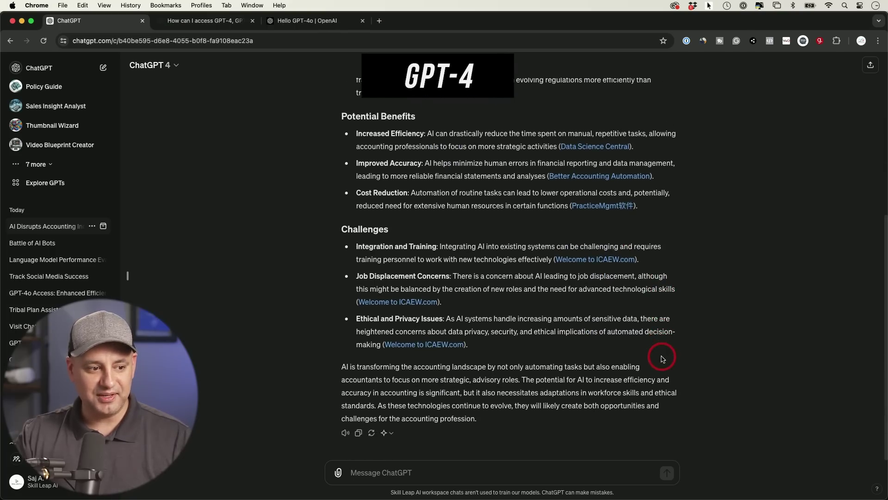
# - Regenerate the accounting answer with GPT-4o and read through the new version
pyautogui.click(389, 432)
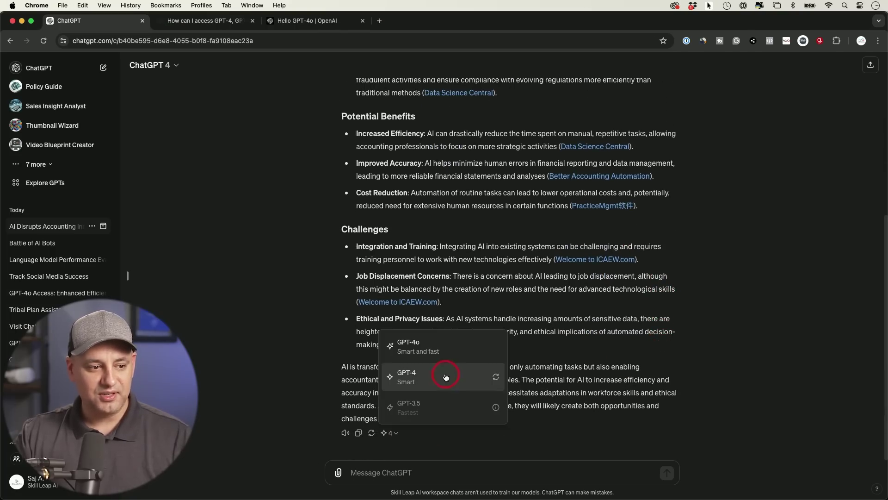
pyautogui.click(459, 350)
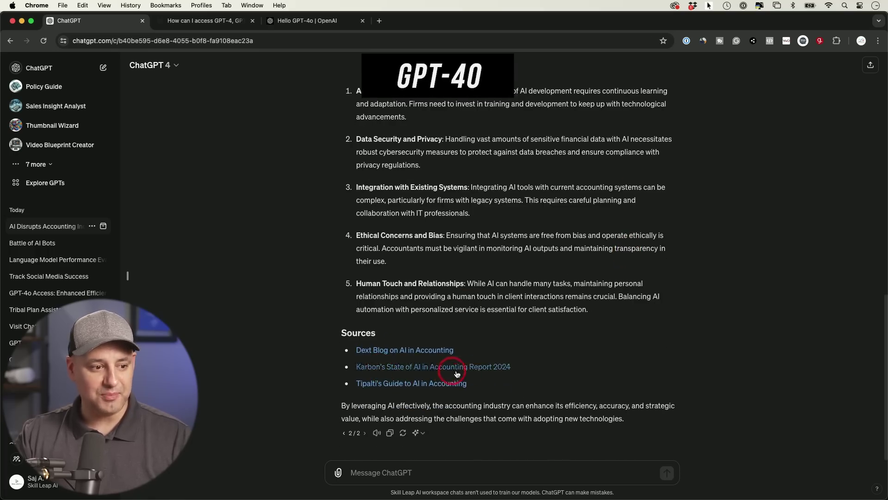
pyautogui.scroll(10, 477, 380)
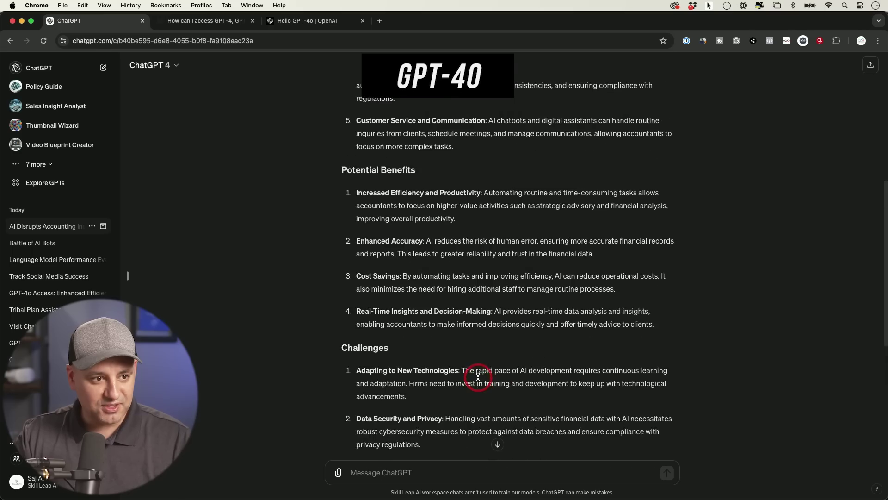
pyautogui.scroll(6, 478, 380)
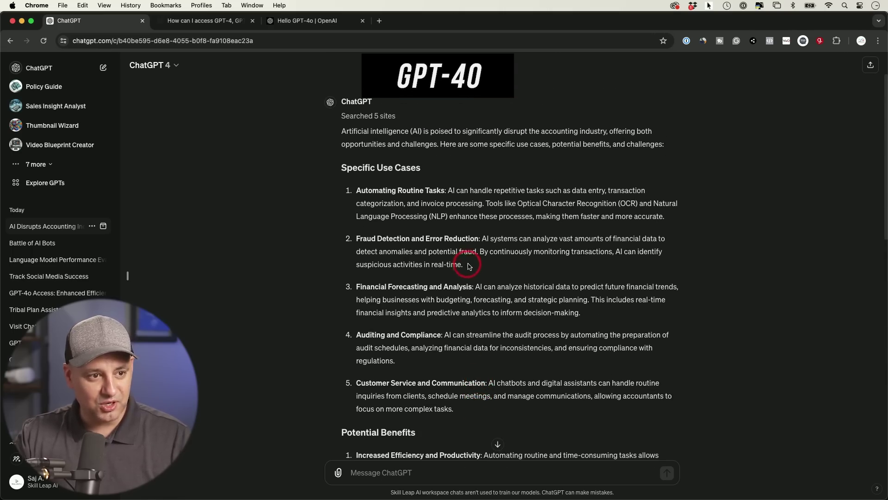
pyautogui.scroll(1, 467, 268)
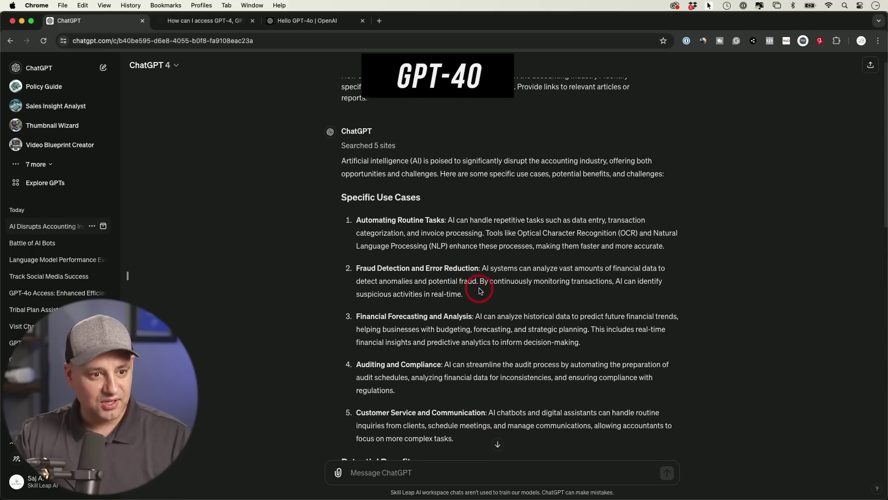
pyautogui.scroll(-10, 477, 284)
pyautogui.scroll(-7, 479, 291)
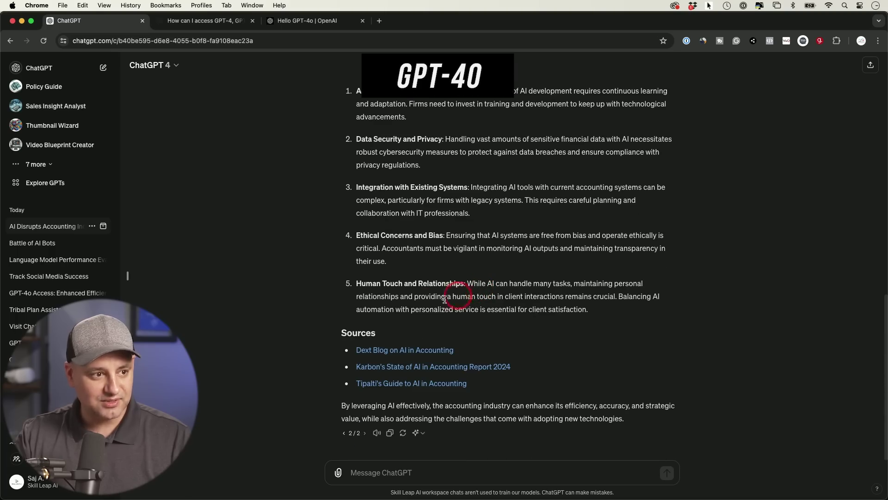
# - Visit the cited Dext Blog article on AI in Accounting, then close it
pyautogui.click(370, 350)
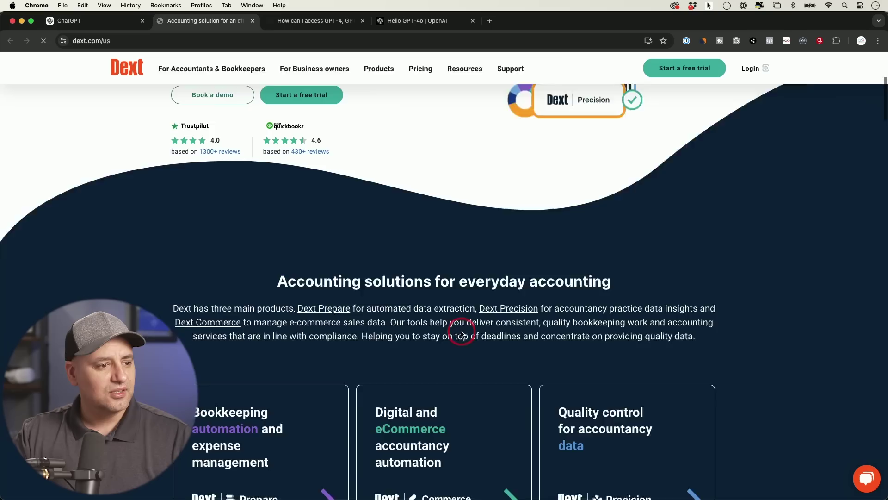
pyautogui.scroll(-6, 462, 333)
pyautogui.scroll(3, 461, 333)
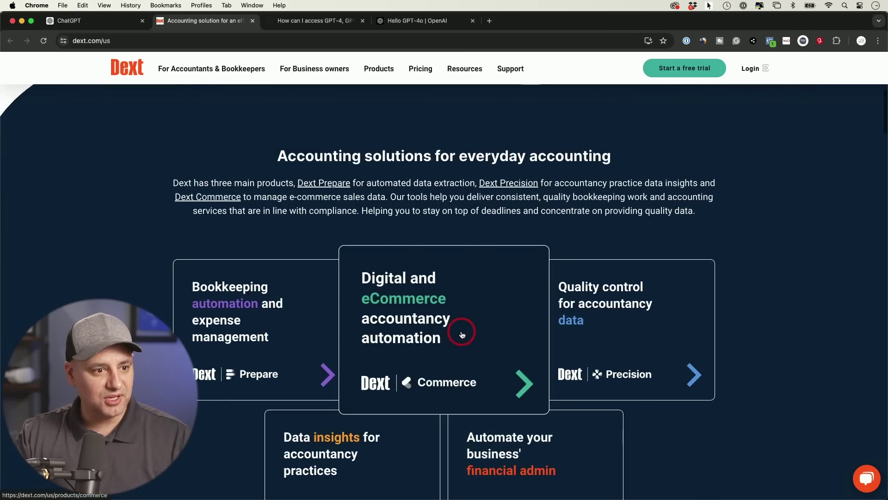
pyautogui.press('super+w')
# - Go to the end of the accounting answer and switch to response 2/2 with its Sources
pyautogui.scroll(10, 481, 352)
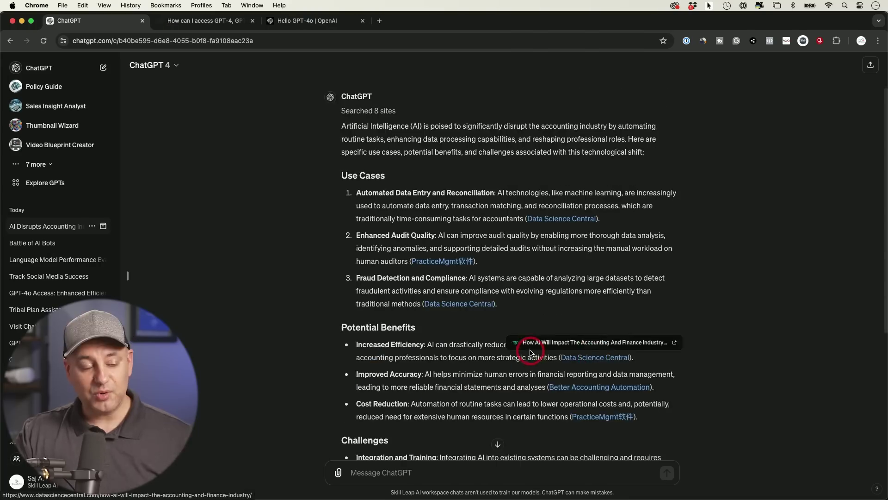
pyautogui.scroll(-4, 484, 358)
pyautogui.scroll(5, 485, 359)
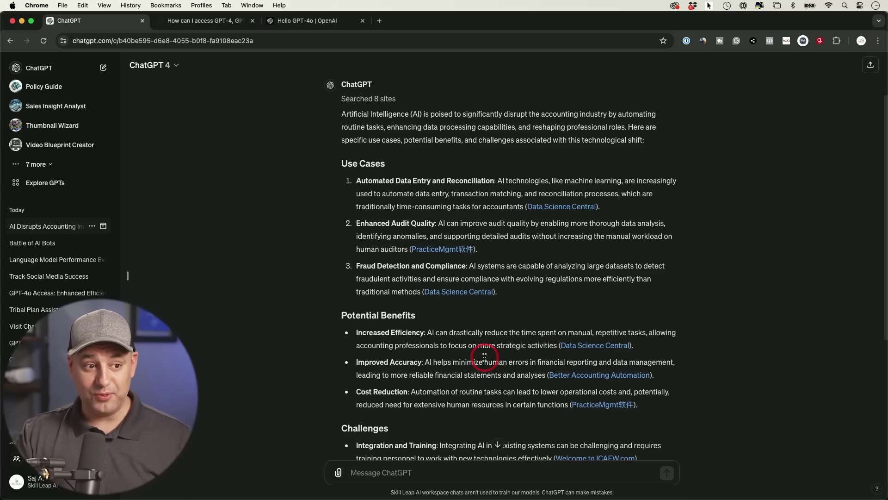
pyautogui.scroll(-2, 484, 357)
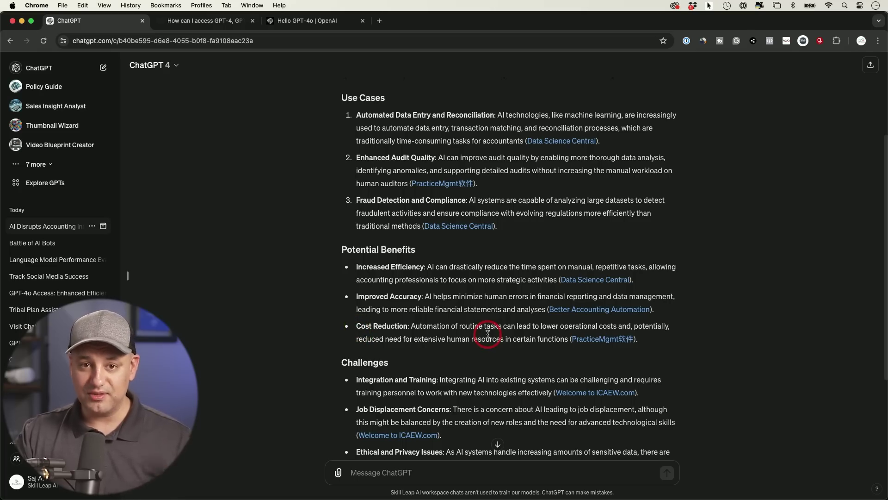
pyautogui.scroll(-3, 489, 334)
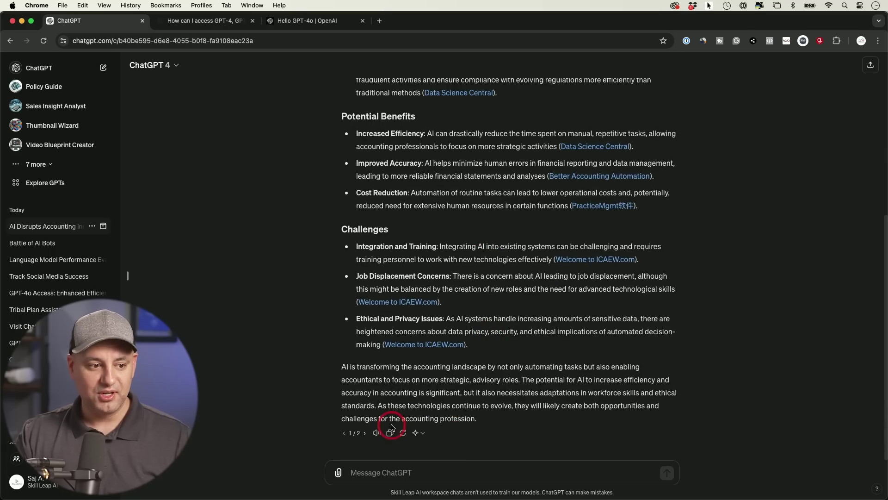
pyautogui.click(365, 433)
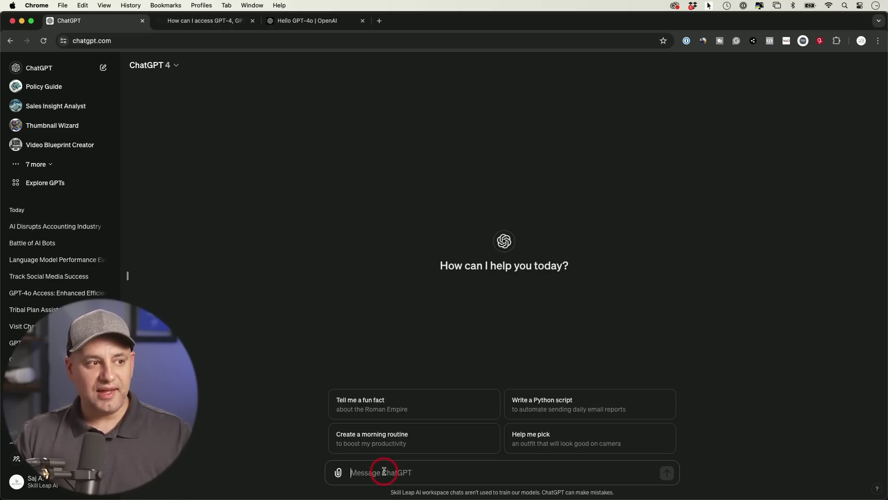
# - Start a new chat and paste in the prepared Python snake-game prompt
pyautogui.click(383, 472)
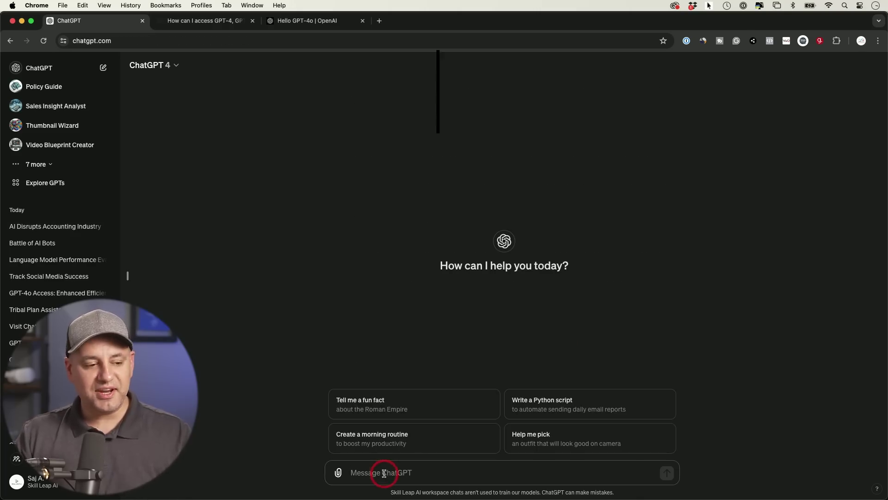
pyautogui.write('Write Python code for a game of snake that I can run on my computer. Then tell me the step by step guide on how to do it, assuming I know nothing about programming.')
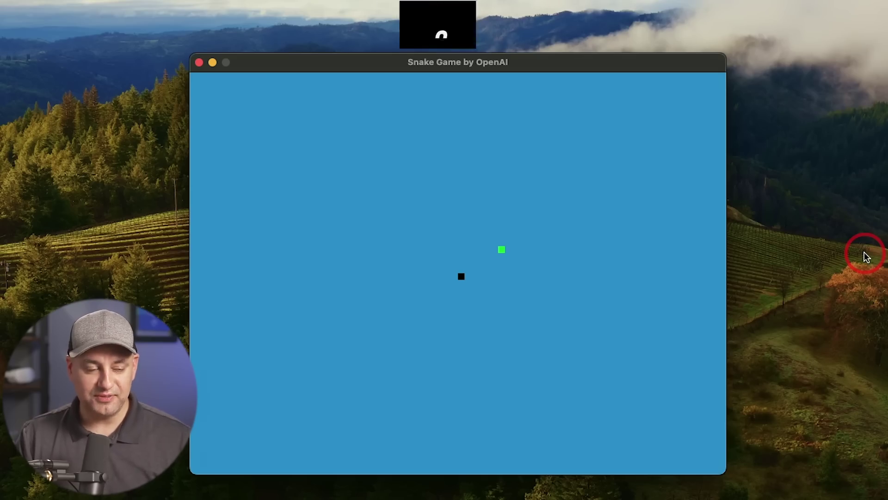
# - Steer GPT-4's snake with the arrow keys up and right to eat the food
pyautogui.press('Up')
pyautogui.press('Right')
pyautogui.press('Up')
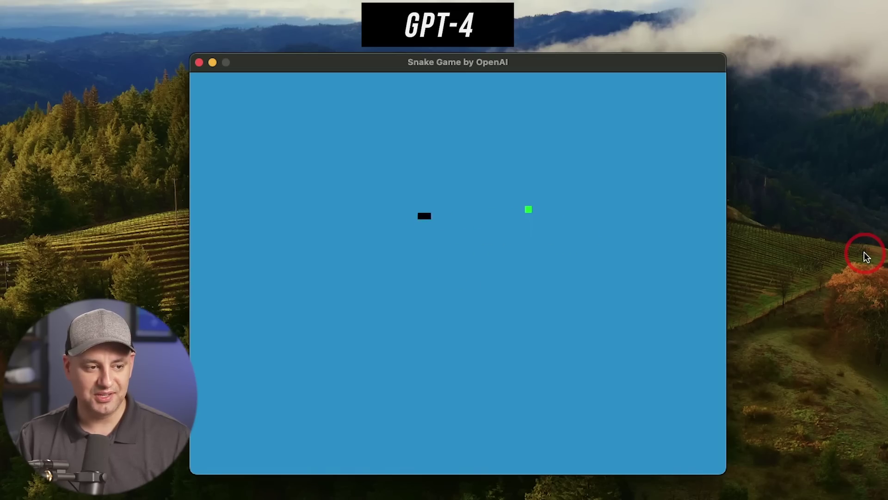
pyautogui.press('Right')
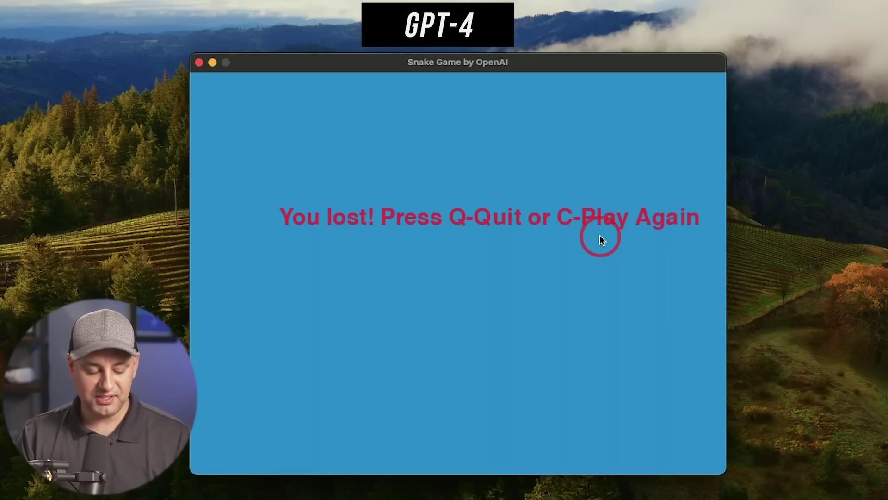
# - After losing, restart with C and steer the new snake around the board
pyautogui.press('c')
pyautogui.press('Right')
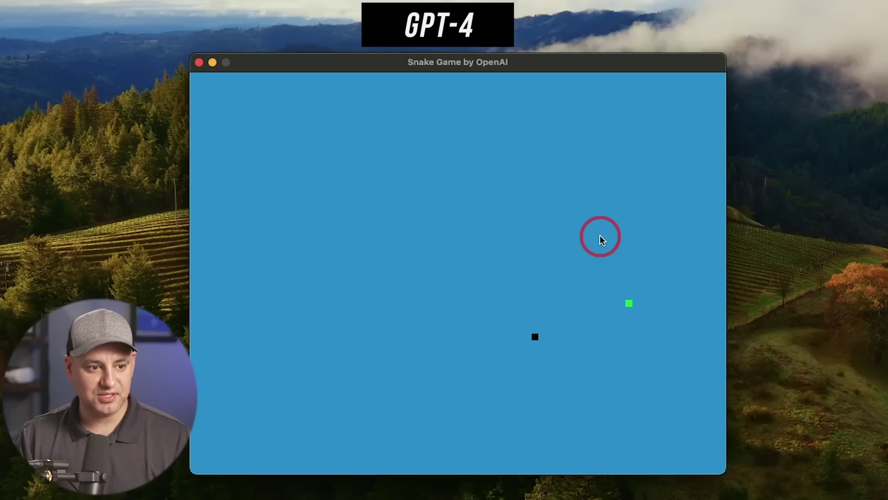
pyautogui.press('Up')
pyautogui.press('Left')
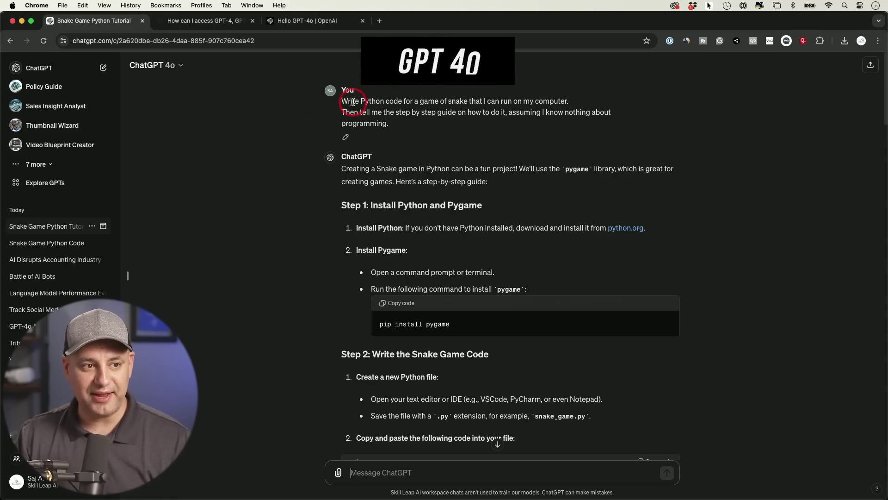
# - Read GPT-4o's pygame install step and code, then nudge the Snake Game window left
pyautogui.scroll(-5, 705, 211)
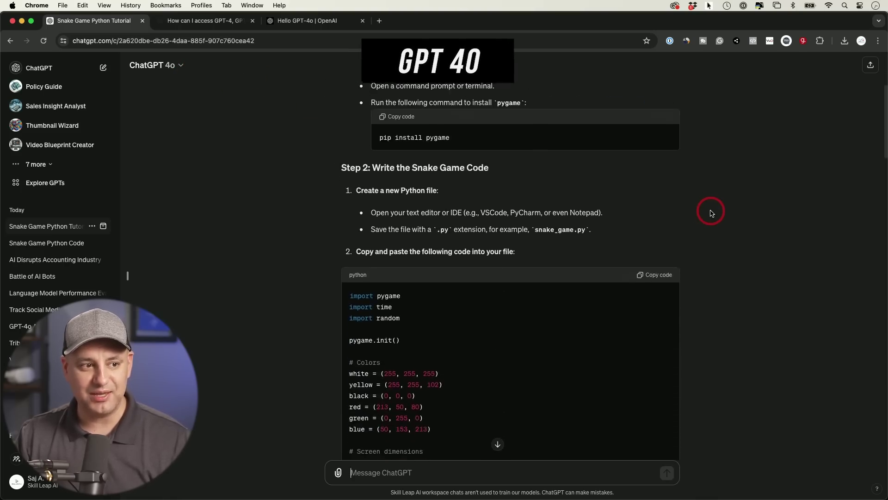
pyautogui.scroll(3, 578, 105)
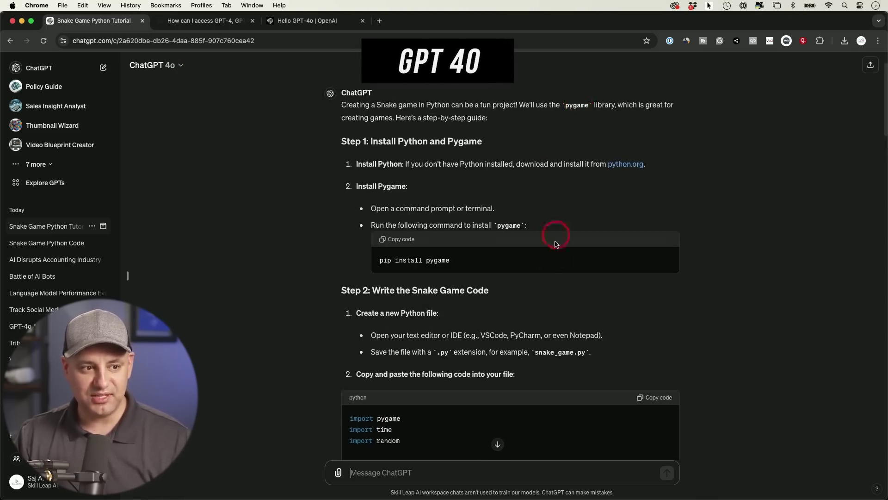
pyautogui.scroll(-3, 709, 244)
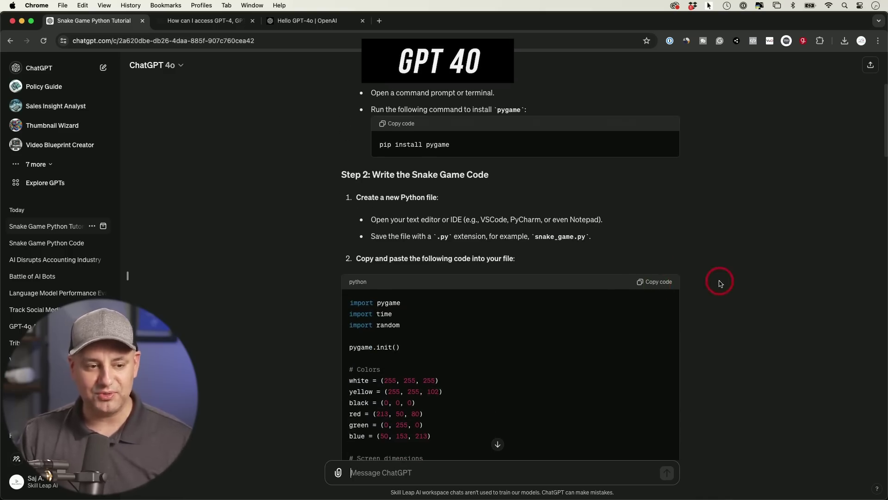
pyautogui.scroll(-2, 717, 278)
pyautogui.scroll(-2, 655, 214)
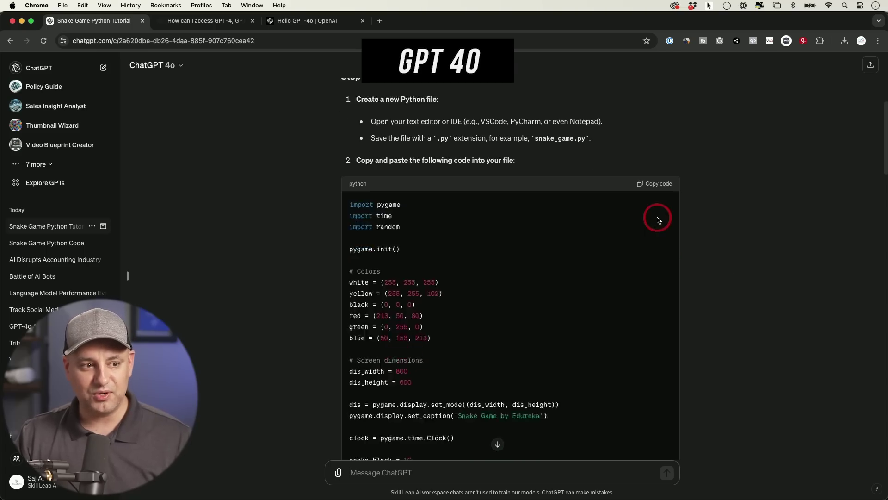
pyautogui.hscroll(1, 676, 166)
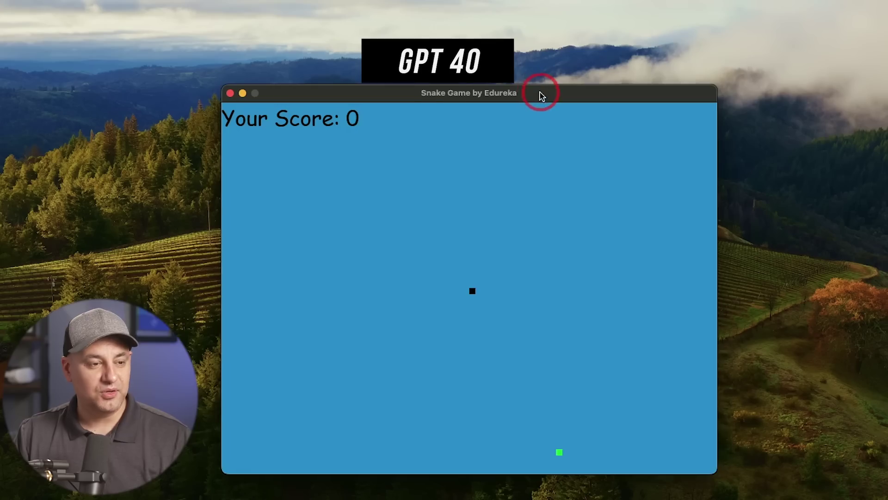
pyautogui.moveTo(539, 91); pyautogui.dragTo(516, 93)
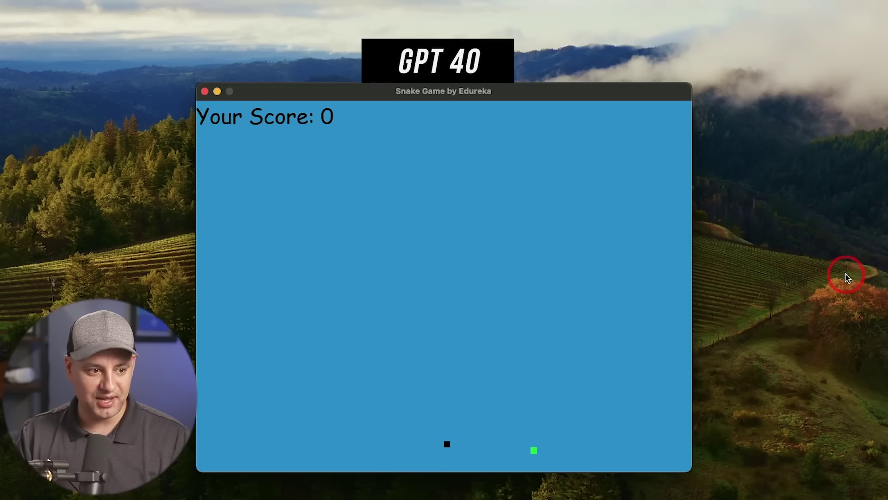
# - Steer the Edureka snake up and right with the arrow keys to eat food
pyautogui.press('Up')
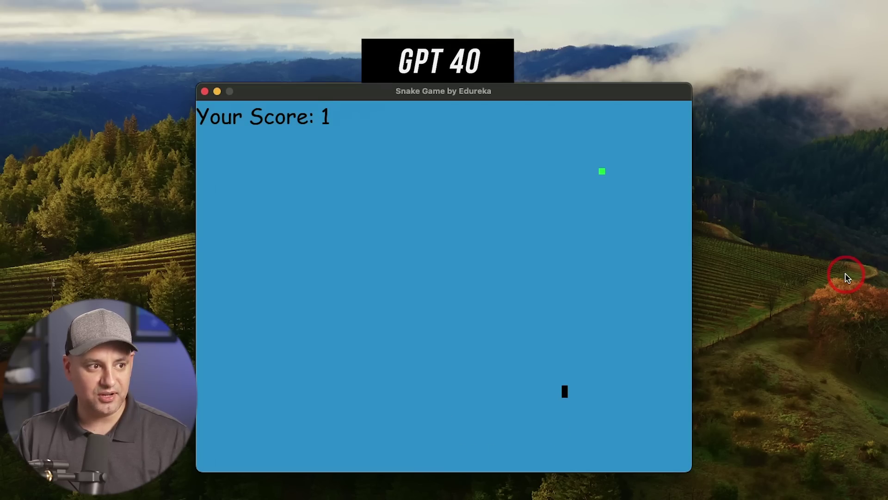
pyautogui.press('Up')
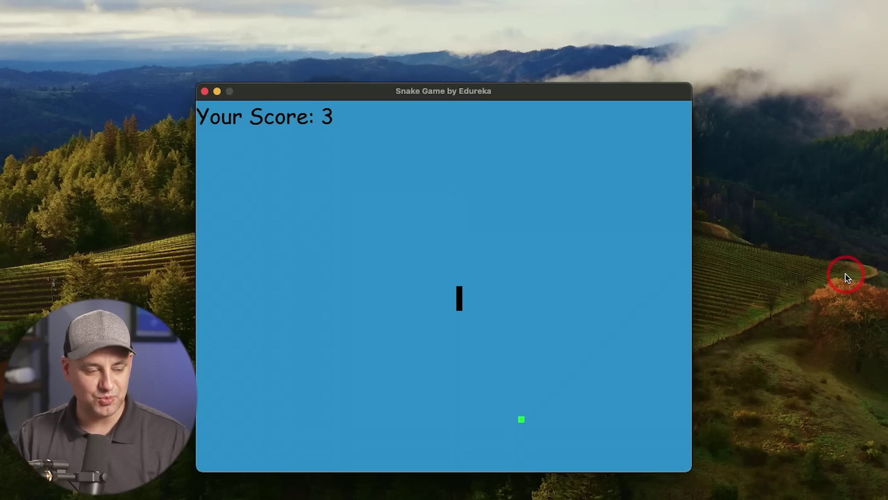
pyautogui.press('Right')
pyautogui.press('Up')
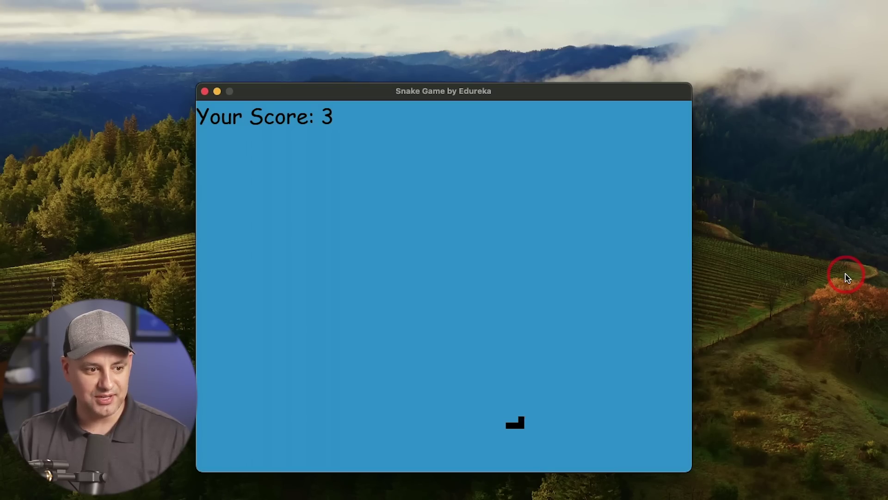
# - Keep turning until the snake crashes at 4 points, then restart with C and head left
pyautogui.press('Right')
pyautogui.press('Up')
pyautogui.press('Right')
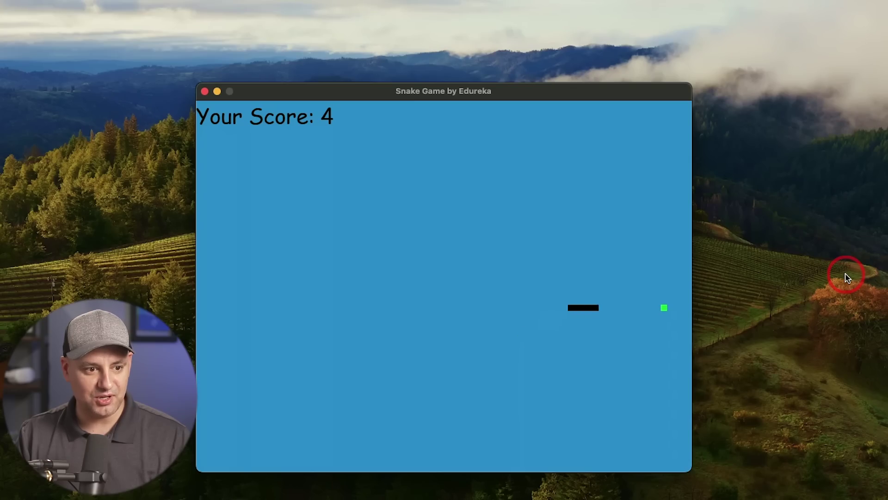
pyautogui.press('Down')
pyautogui.press('Up')
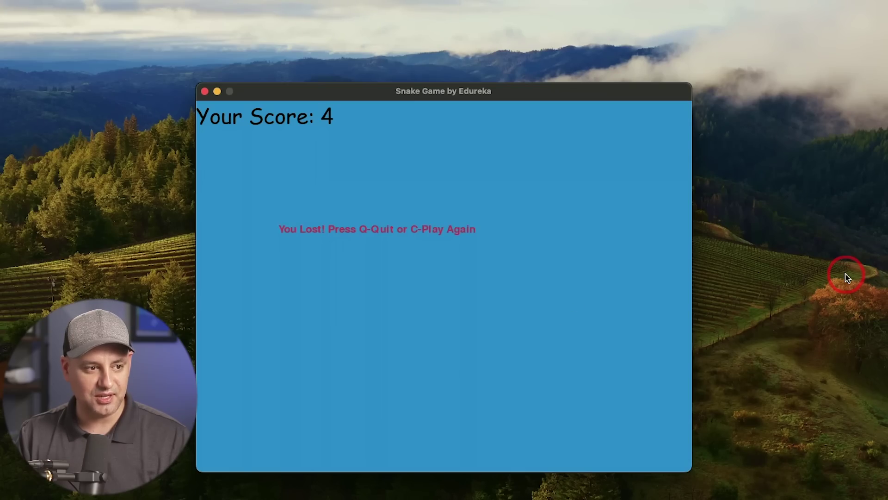
pyautogui.press('c')
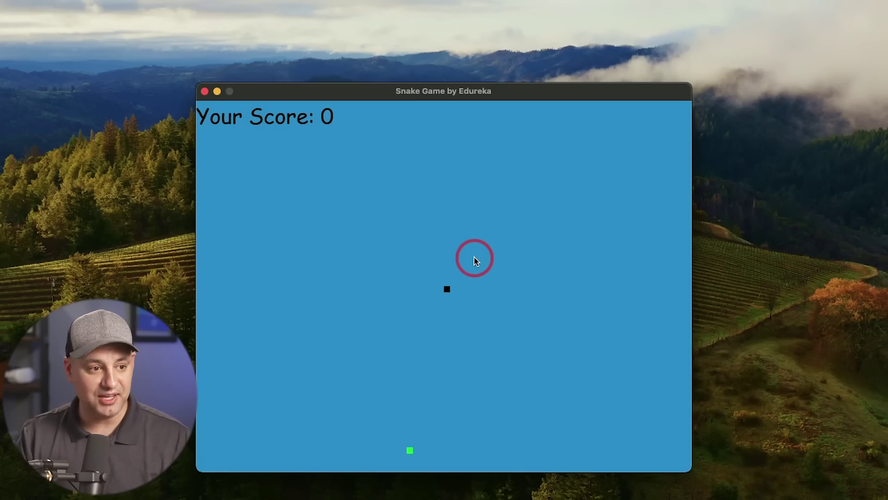
pyautogui.press('Left')
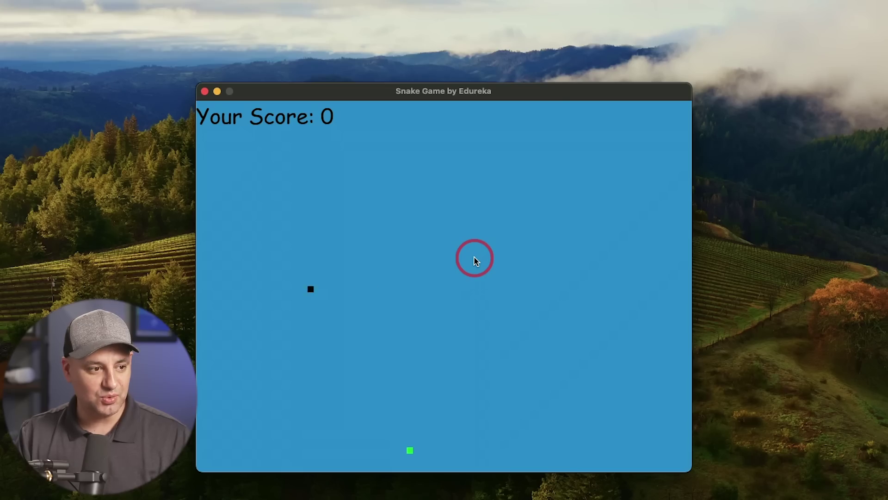